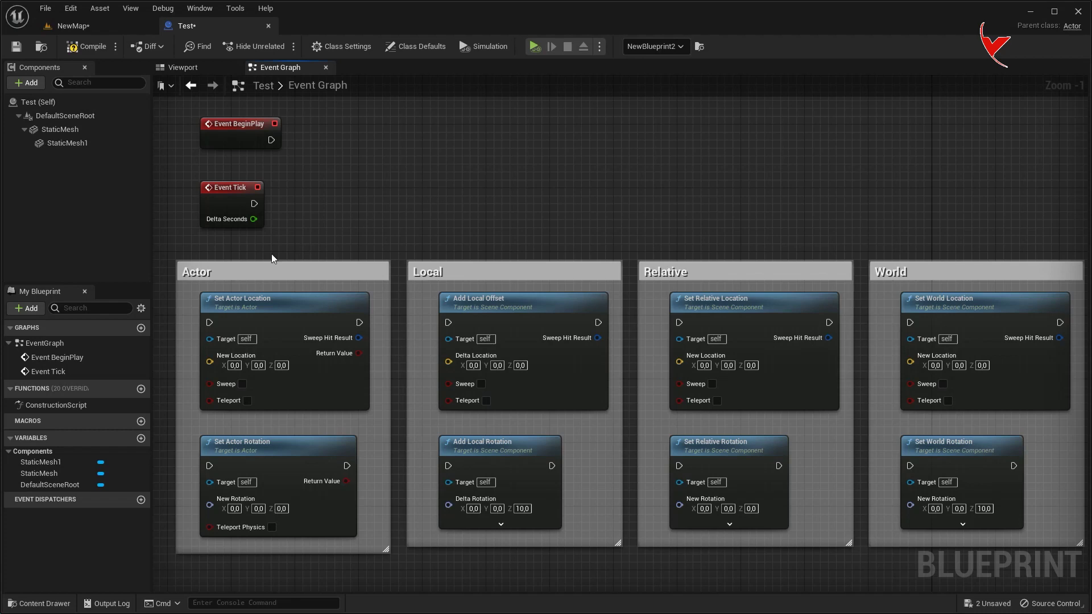
- Paste a copy of Set Actor Location above the groups and wire Event BeginPlay into it
{"action": "left_click", "coordinate": [259, 302]}
{"action": "left_click", "coordinate": [260, 457]}
{"action": "left_click", "coordinate": [80, 105]}
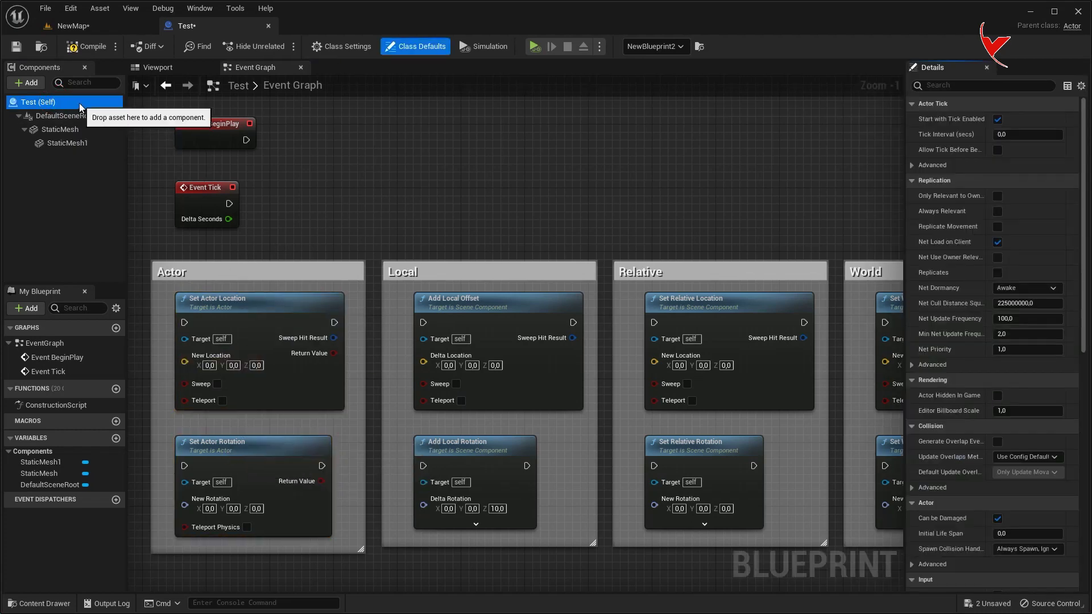
{"action": "left_click", "coordinate": [986, 67]}
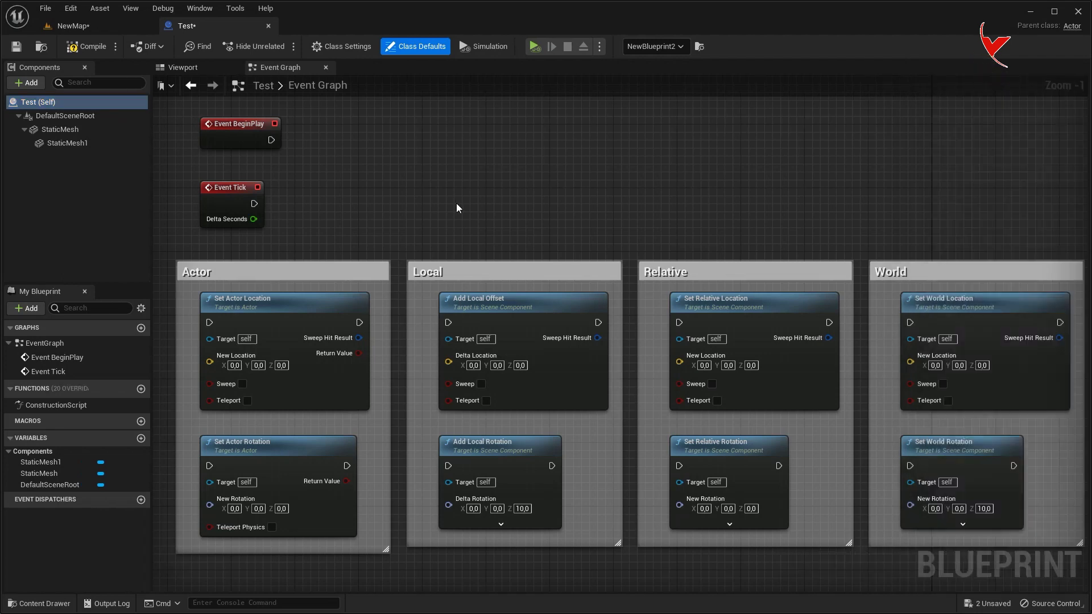
{"action": "left_click", "coordinate": [293, 300]}
{"action": "key", "text": "ctrl+v"}
{"action": "left_click_drag", "start_coordinate": [449, 132], "coordinate": [451, 111]}
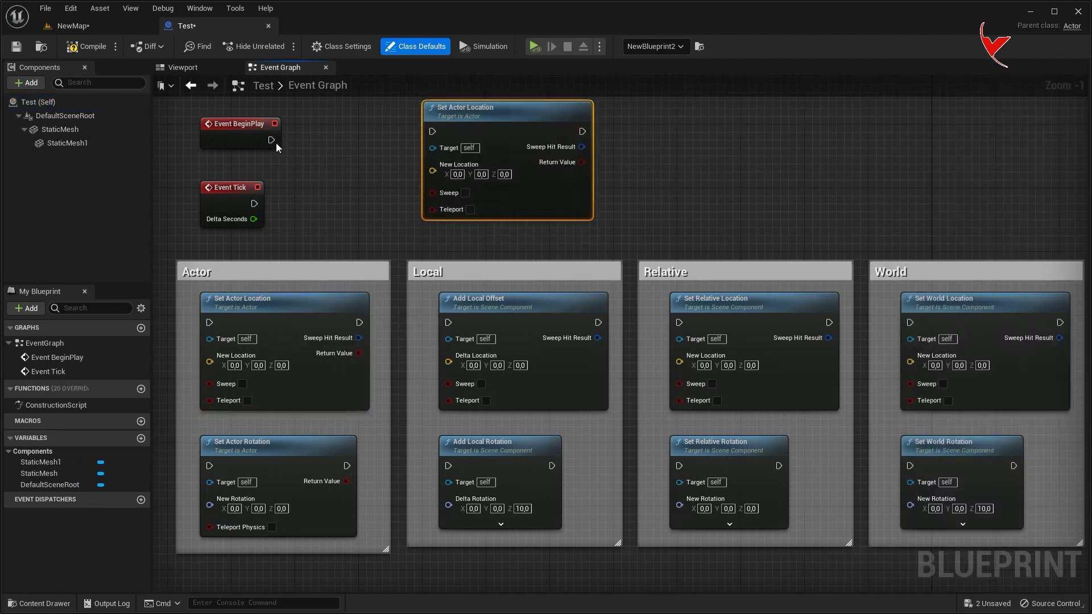
{"action": "left_click_drag", "start_coordinate": [271, 139], "coordinate": [432, 131]}
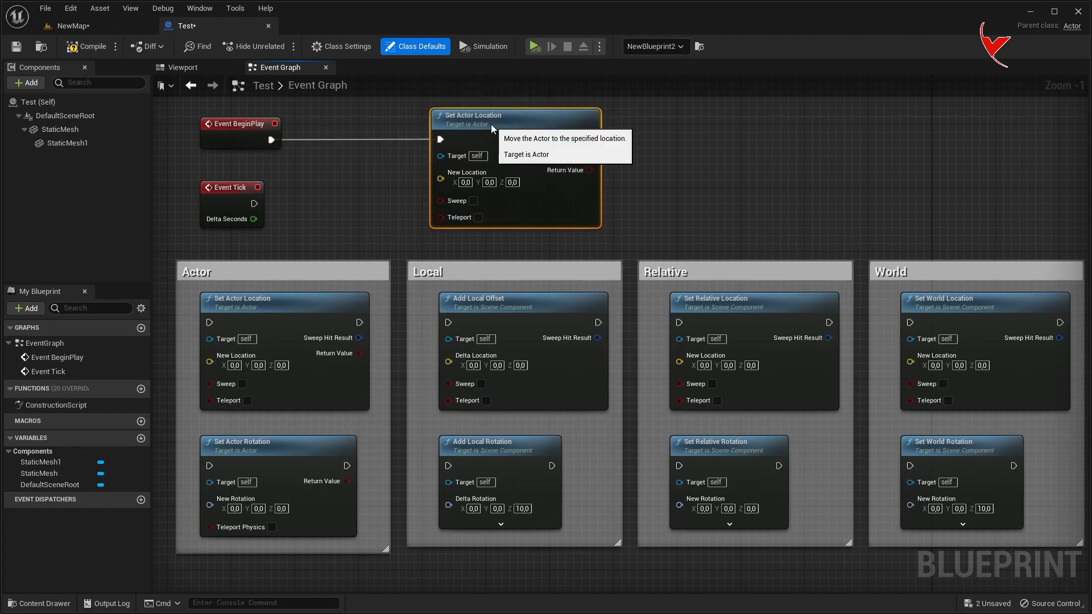
- Set the copy's New Location to 1320, 2260, 50 and play the level
{"action": "left_click", "coordinate": [512, 182]}
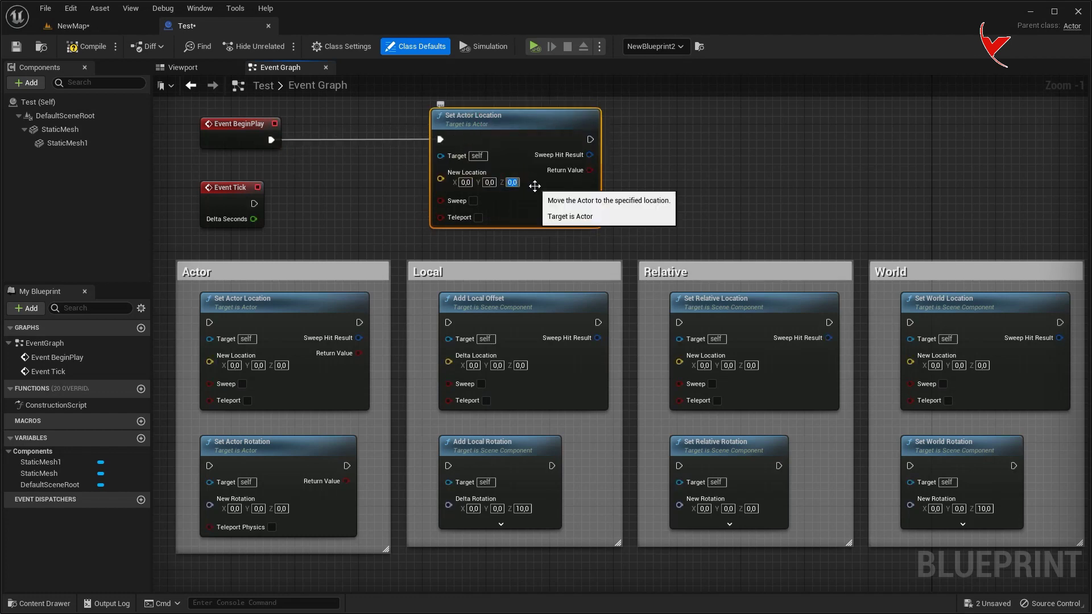
{"action": "left_click", "coordinate": [72, 26]}
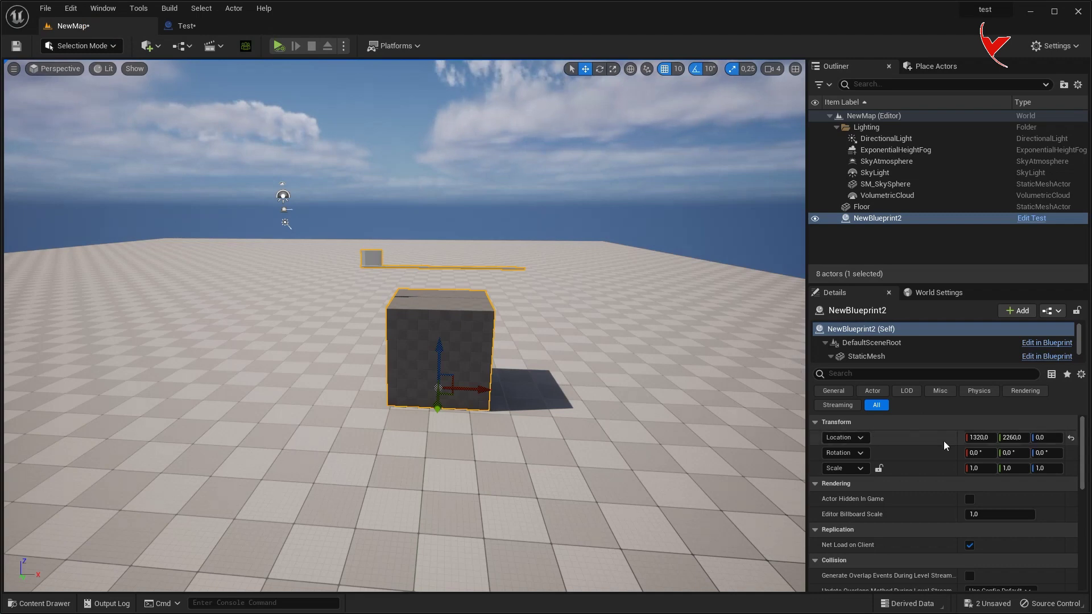
{"action": "left_click", "coordinate": [183, 26]}
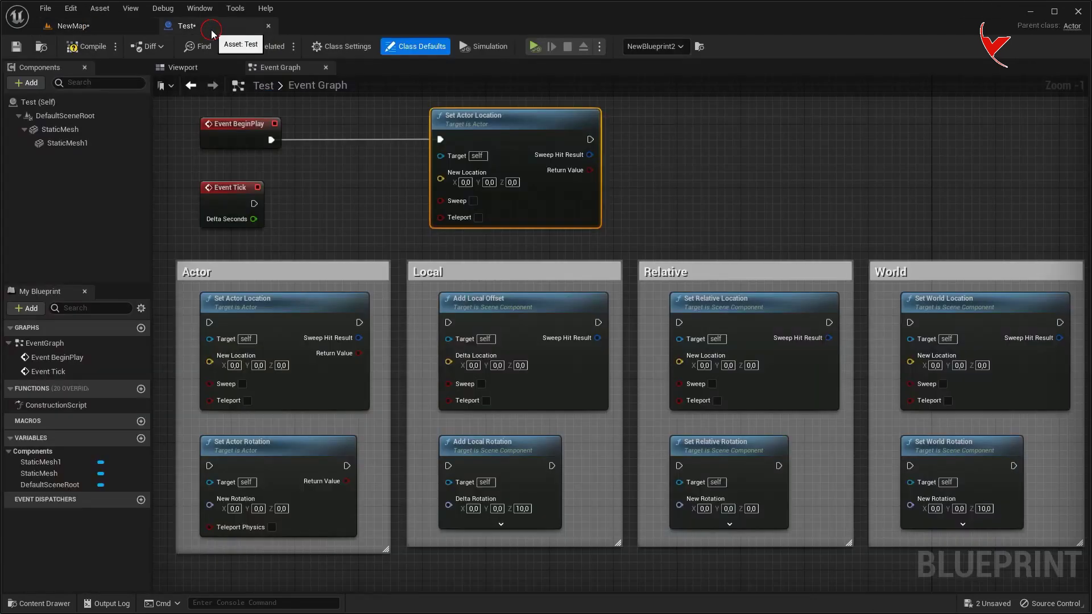
{"action": "left_click", "coordinate": [79, 25]}
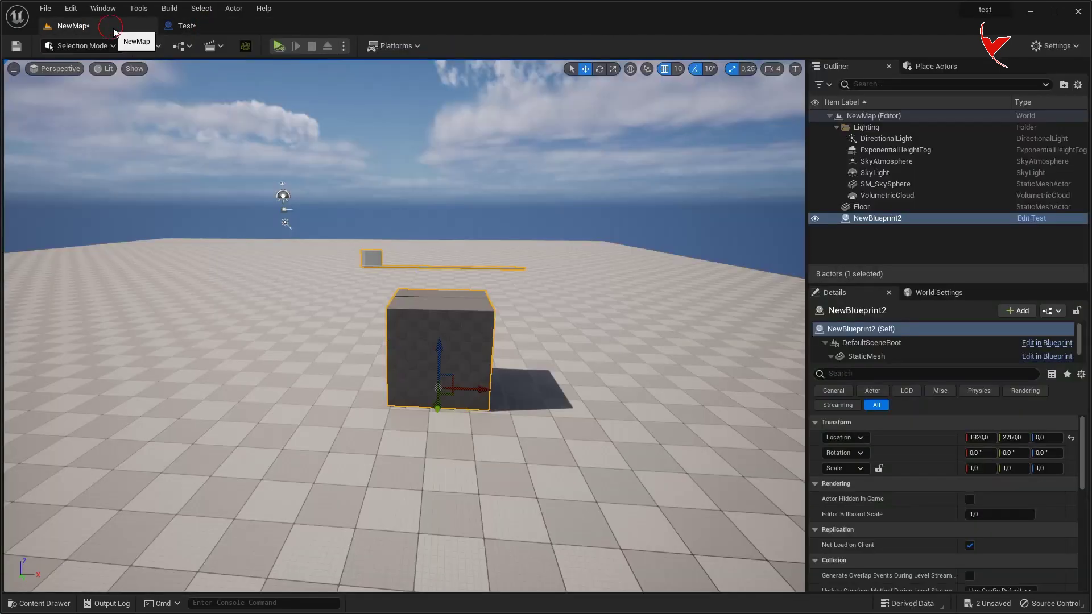
{"action": "left_click", "coordinate": [183, 25]}
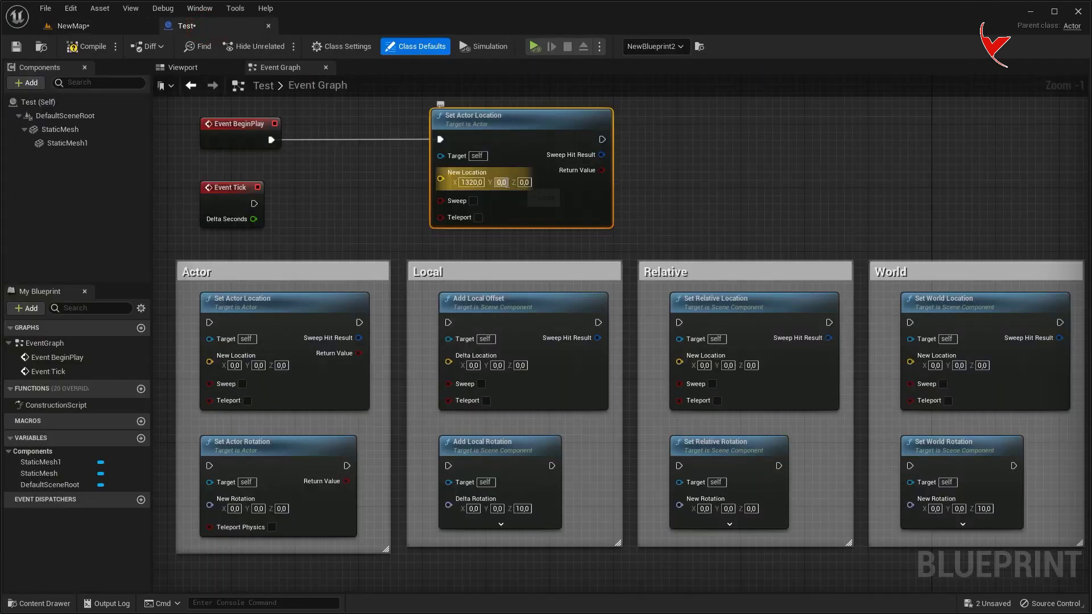
{"action": "type", "text": "2260"}
{"action": "left_click", "coordinate": [533, 183]}
{"action": "type", "text": "50"}
{"action": "key", "text": "Return"}
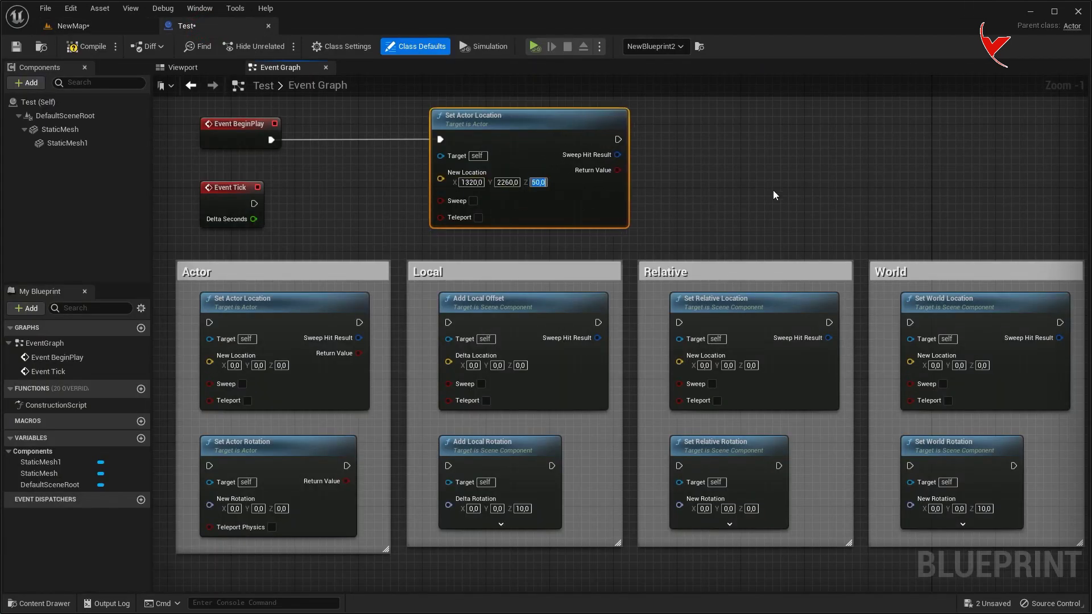
{"action": "key", "text": "alt+p"}
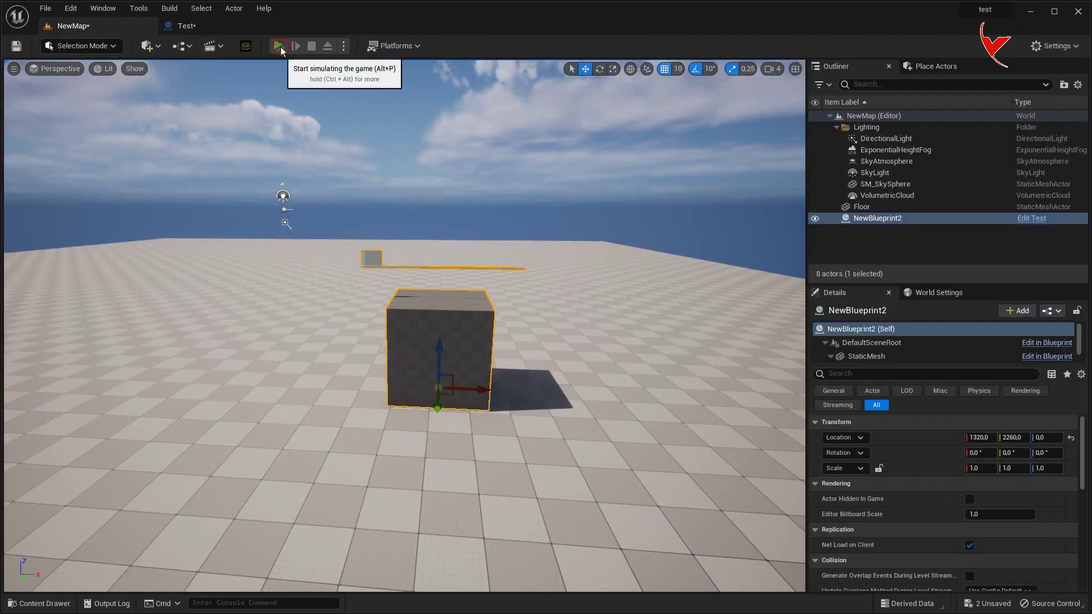
- Stop play and change New Location to X 1400, Y 2300
{"action": "left_click", "coordinate": [308, 49]}
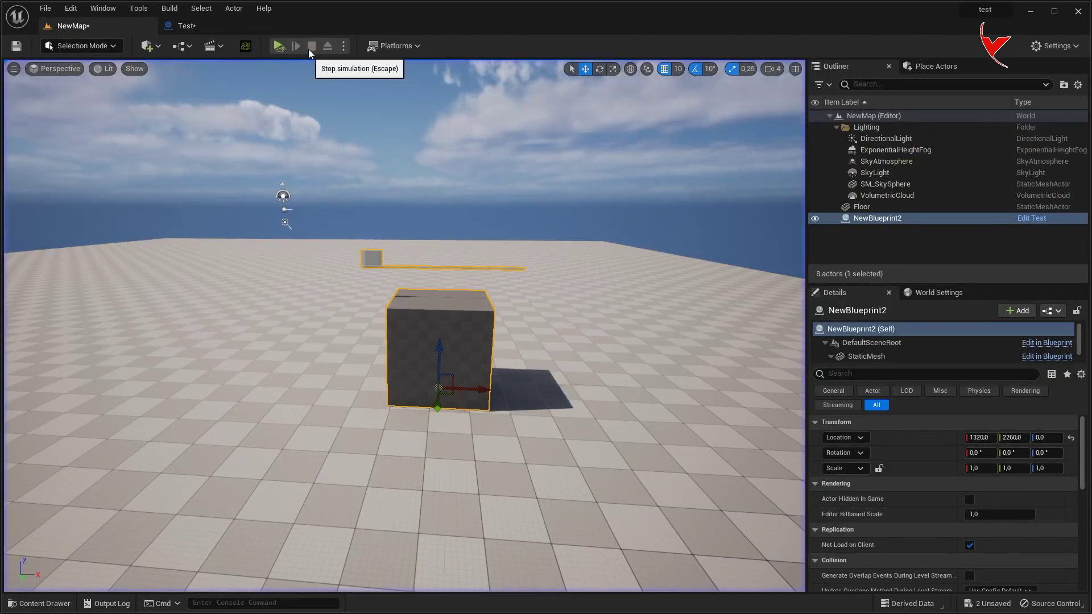
{"action": "left_click", "coordinate": [274, 48]}
{"action": "left_click", "coordinate": [312, 47]}
{"action": "left_click", "coordinate": [186, 26]}
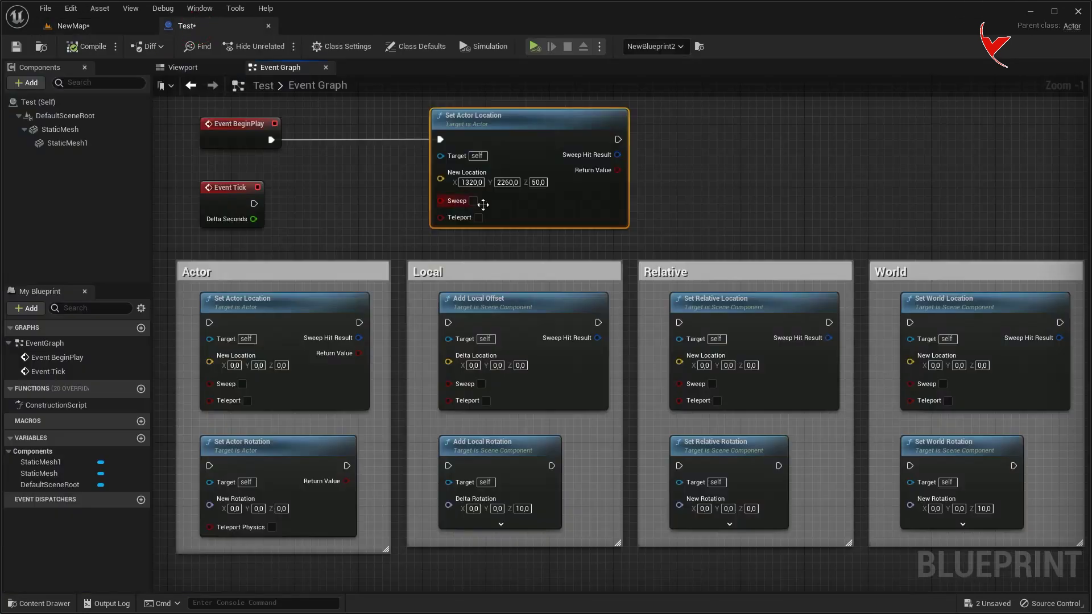
{"action": "type", "text": "1400"}
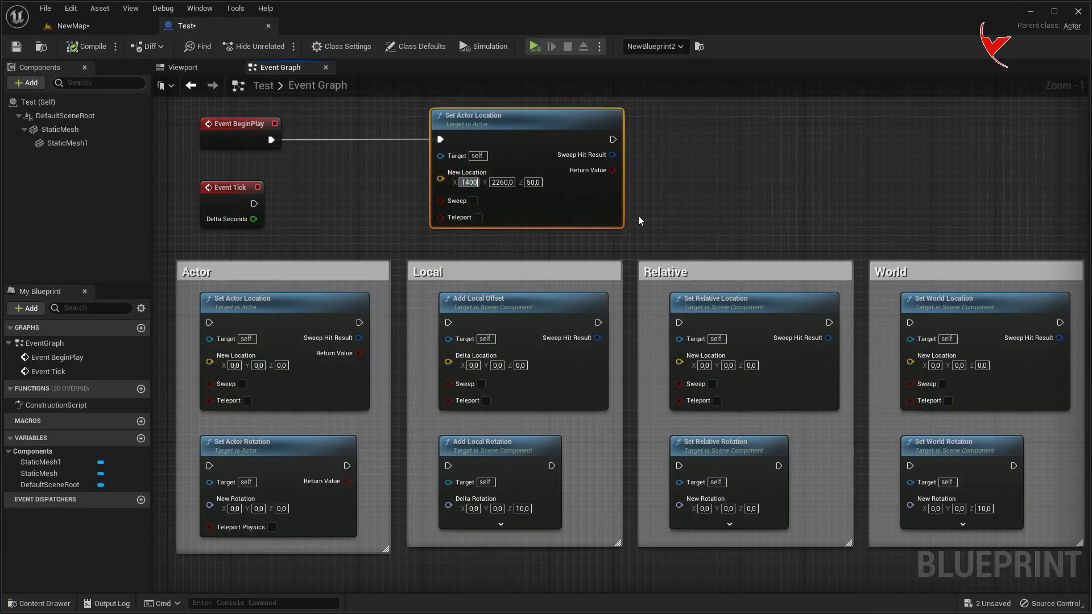
{"action": "key", "text": "Tab"}
{"action": "type", "text": "2300"}
{"action": "key", "text": "Return"}
- Replay NewMap to test the new location, then wire Event Tick into Set Actor Location
{"action": "left_click", "coordinate": [73, 26]}
{"action": "left_click", "coordinate": [268, 48]}
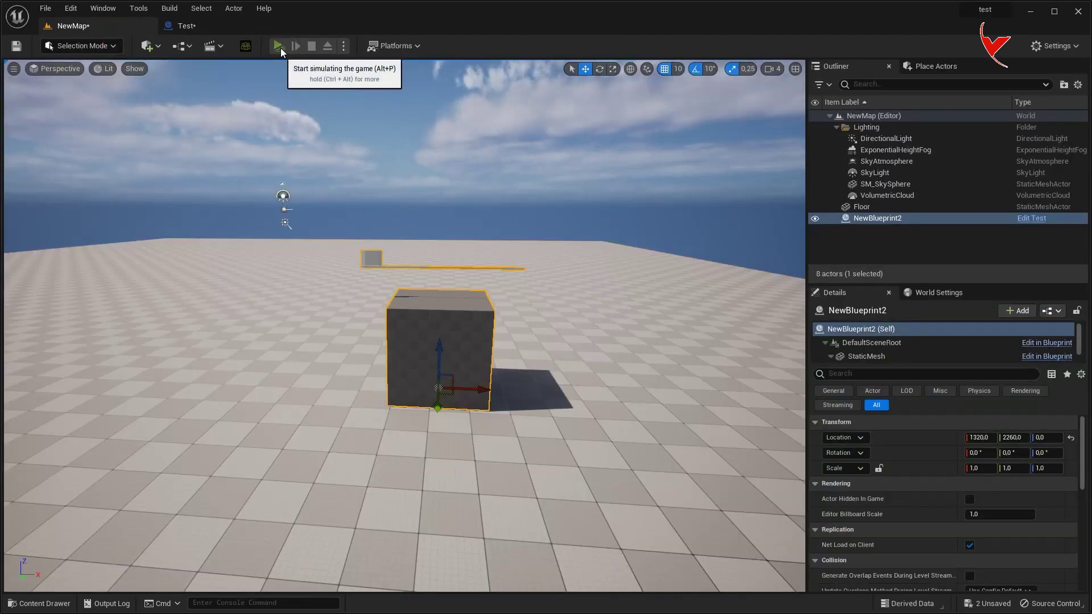
{"action": "key", "text": "Escape"}
{"action": "left_click", "coordinate": [281, 51]}
{"action": "left_click", "coordinate": [311, 48]}
{"action": "left_click", "coordinate": [210, 28]}
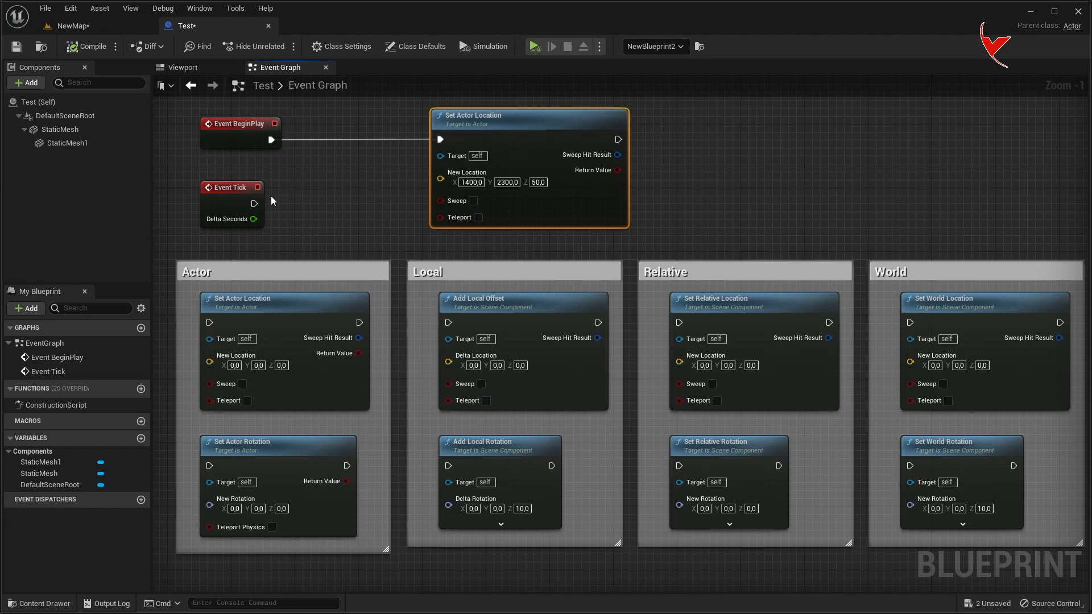
{"action": "left_click_drag", "start_coordinate": [254, 203], "coordinate": [440, 139]}
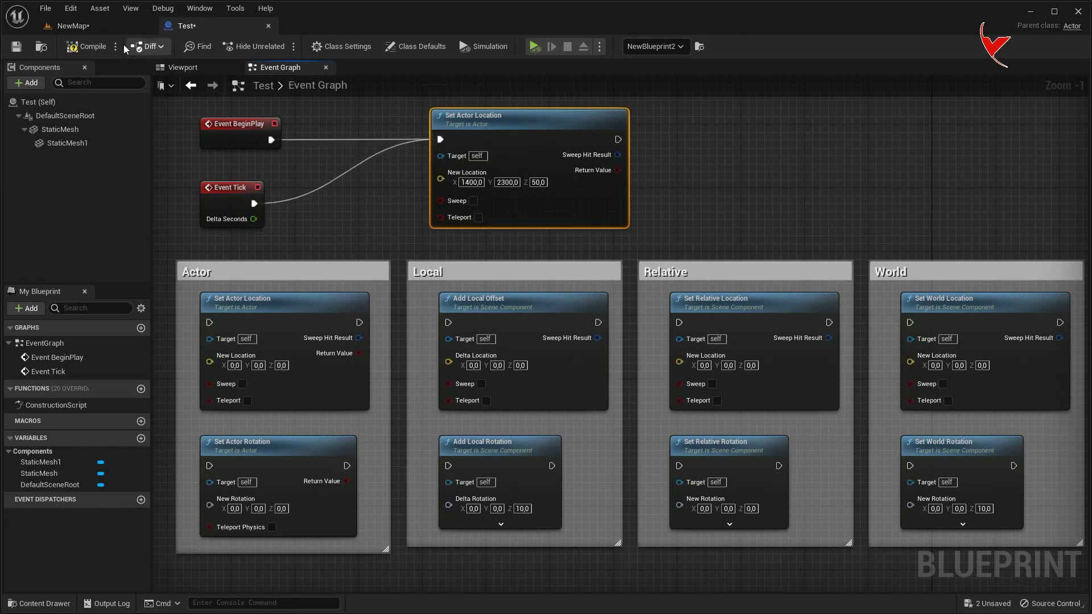
- Simulate NewMap to test the Tick-driven move, then delete the Set Actor Location node
{"action": "left_click", "coordinate": [91, 25]}
{"action": "left_click", "coordinate": [279, 46]}
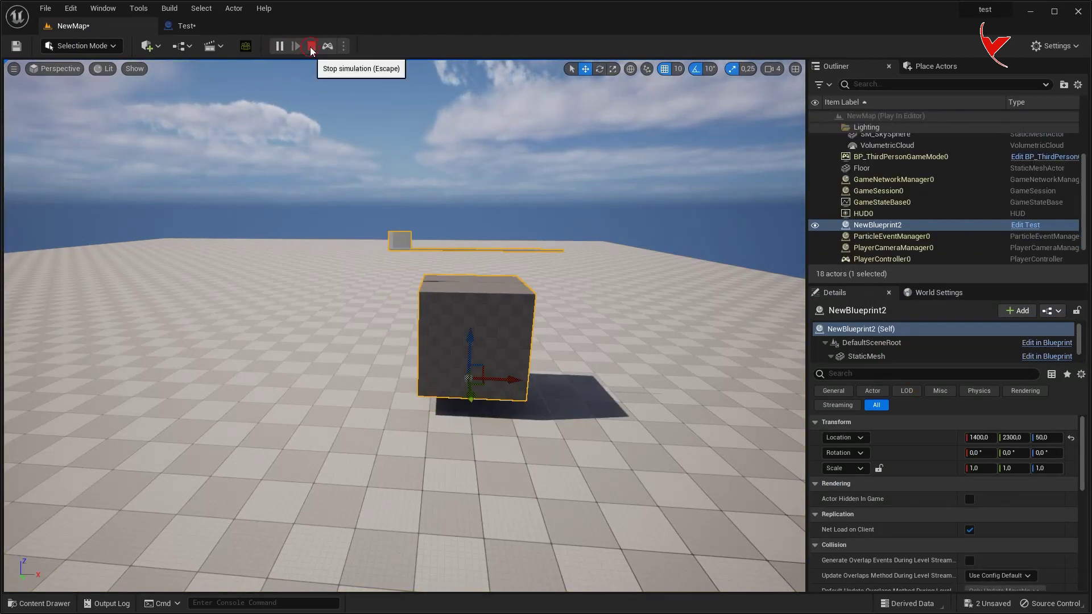
{"action": "left_click", "coordinate": [311, 47]}
{"action": "left_click", "coordinate": [186, 26]}
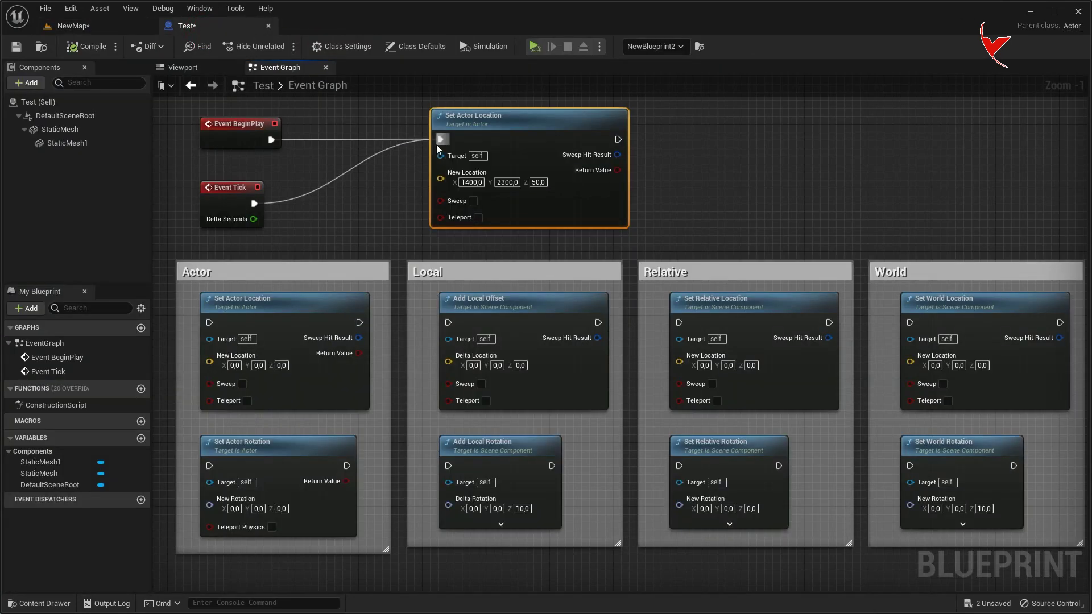
{"action": "key", "text": "Delete"}
- Paste a copy of Set Actor Rotation wired from both Event BeginPlay and Event Tick
{"action": "left_click", "coordinate": [253, 441]}
{"action": "key", "text": "ctrl+c"}
{"action": "key", "text": "ctrl+v"}
{"action": "left_click_drag", "start_coordinate": [272, 140], "coordinate": [448, 155]}
{"action": "mouse_move", "coordinate": [231, 187]}
{"action": "left_mouse_down"}
{"action": "mouse_move", "coordinate": [238, 196]}
{"action": "mouse_move", "coordinate": [448, 155]}
{"action": "left_mouse_up"}
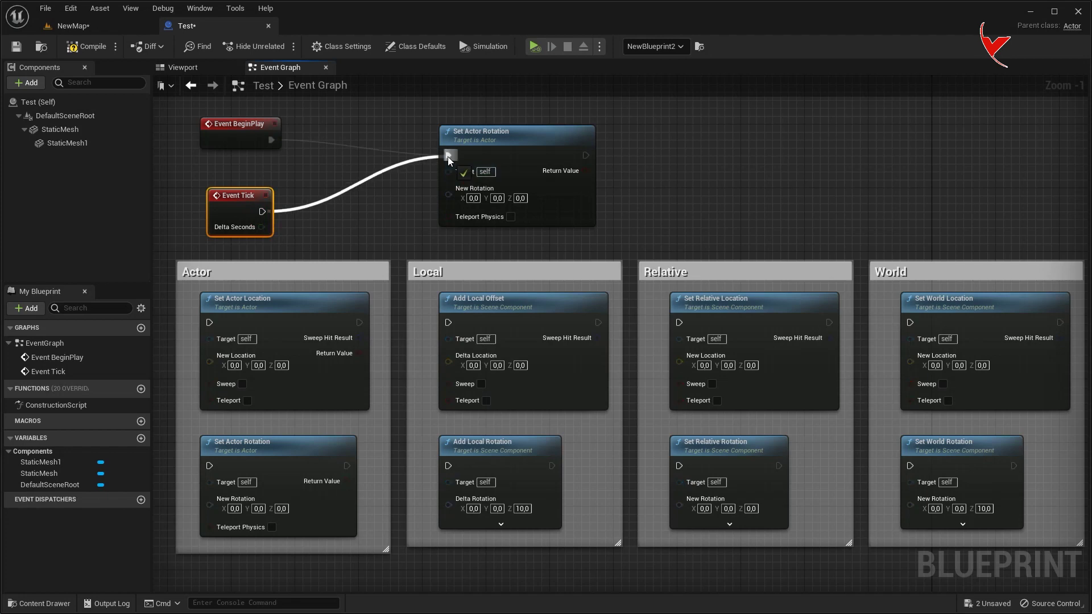
- Set New Rotation Z to 50 and play NewMap to see the cube turn
{"action": "left_click", "coordinate": [521, 198]}
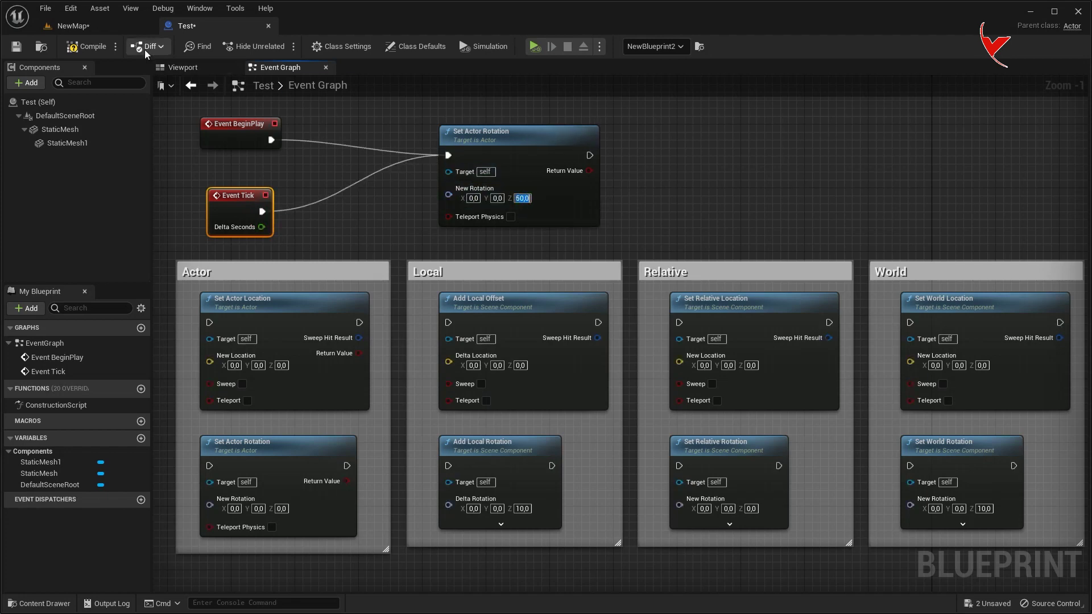
{"action": "left_click", "coordinate": [68, 26]}
{"action": "left_click", "coordinate": [280, 46]}
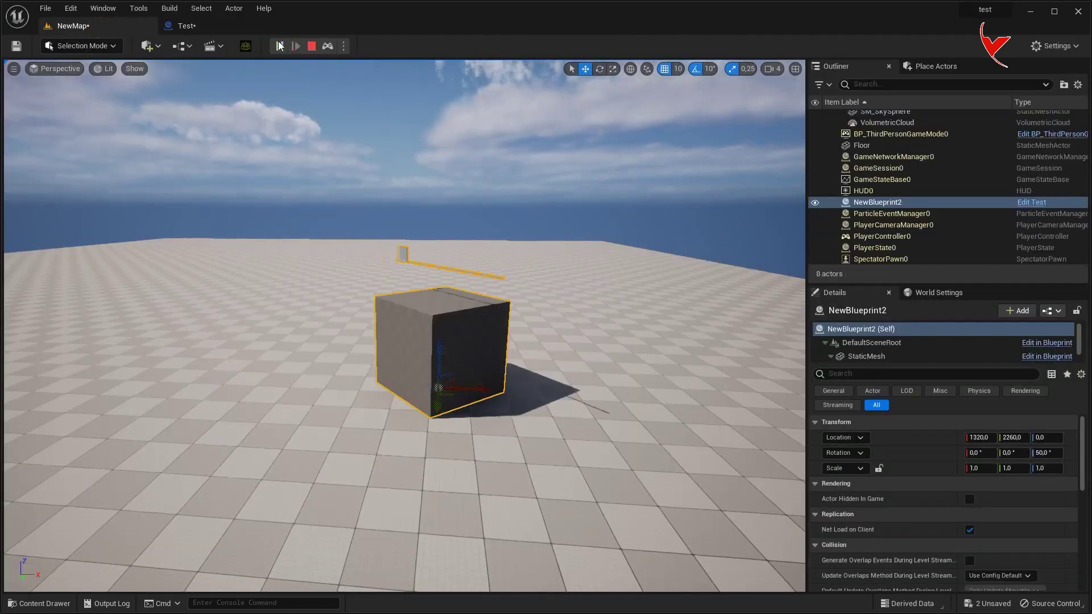
{"action": "left_click", "coordinate": [312, 49]}
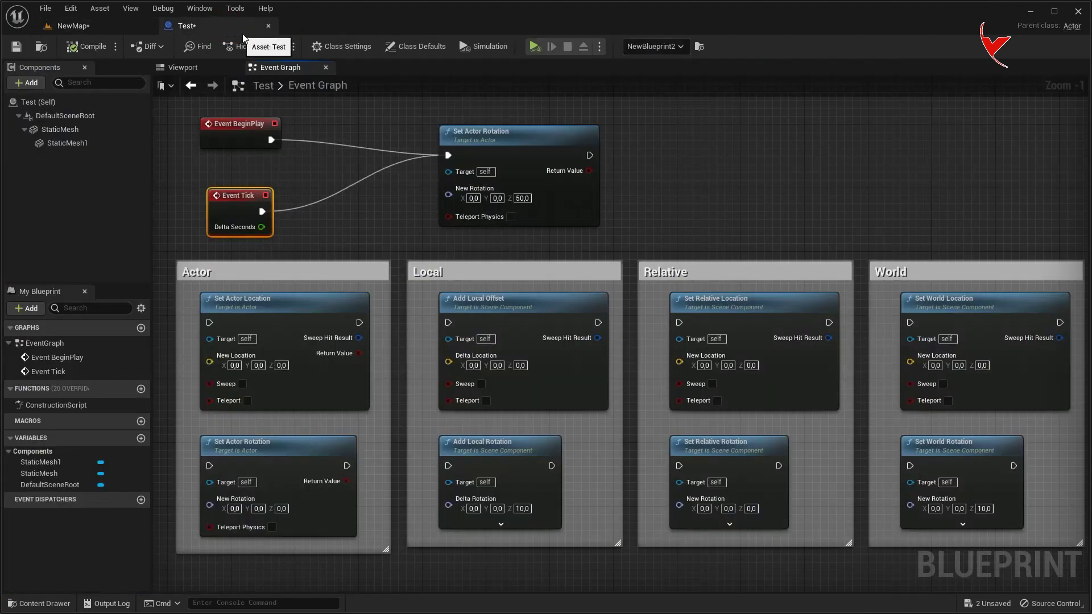
- Delete the rotation node and paste an Add Local Offset wired to Event BeginPlay
{"action": "left_click", "coordinate": [532, 191]}
{"action": "key", "text": "Delete"}
{"action": "left_click", "coordinate": [493, 308]}
{"action": "key", "text": "ctrl+c"}
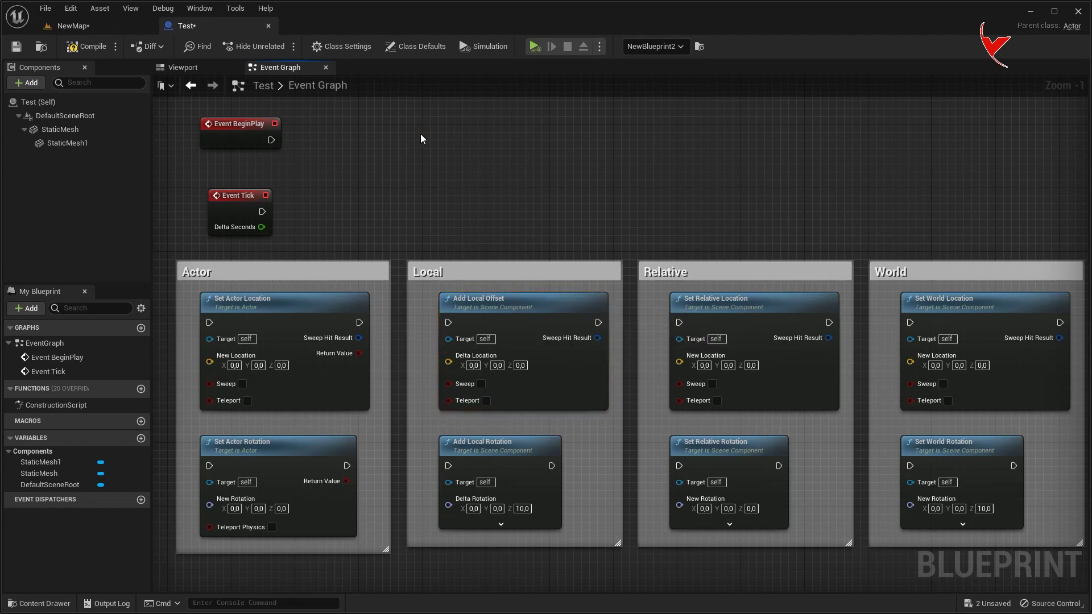
{"action": "key", "text": "ctrl+v"}
{"action": "left_click_drag", "start_coordinate": [478, 150], "coordinate": [494, 134]}
{"action": "mouse_move", "coordinate": [272, 139]}
{"action": "left_mouse_down"}
{"action": "mouse_move", "coordinate": [448, 148]}
{"action": "mouse_move", "coordinate": [505, 132]}
{"action": "left_mouse_up"}
- Set Delta Location Z to 10 and wire the StaticMesh component into Target
{"action": "left_click", "coordinate": [521, 182]}
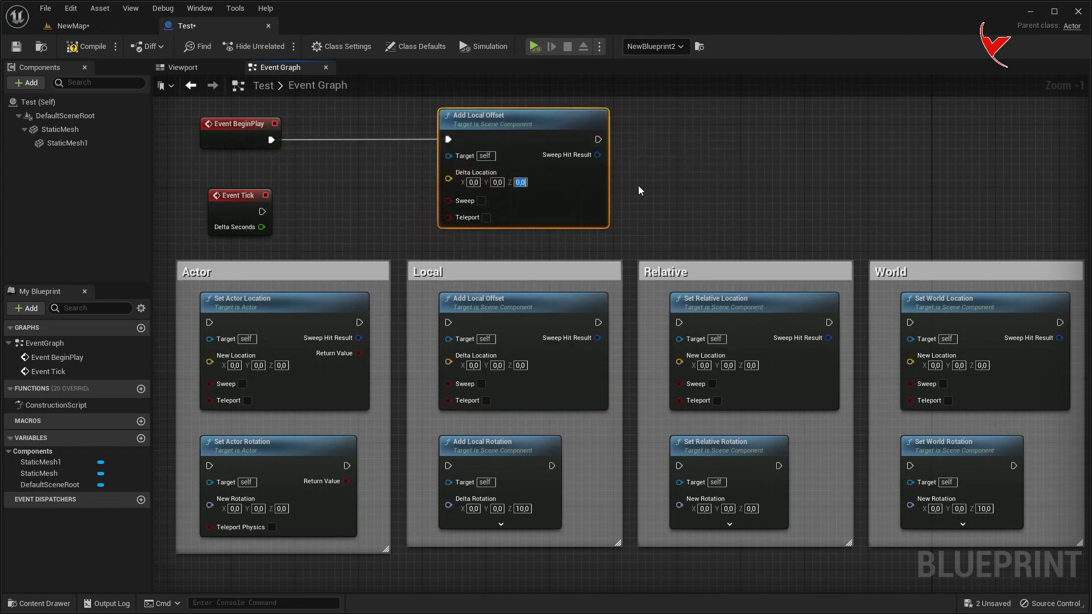
{"action": "type", "text": "10"}
{"action": "key", "text": "Return"}
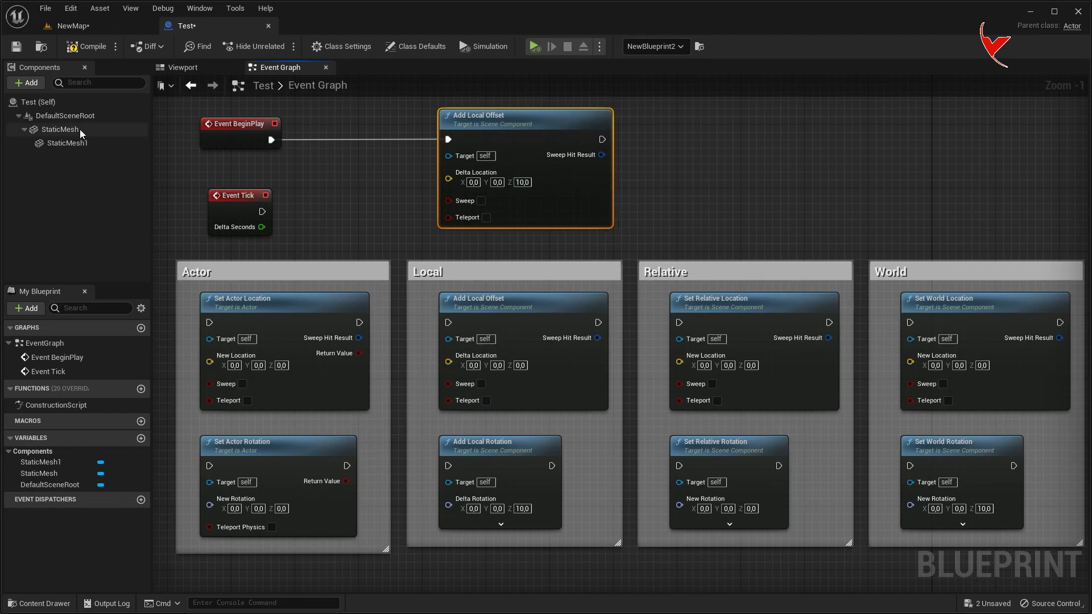
{"action": "mouse_move", "coordinate": [80, 134]}
{"action": "left_mouse_down"}
{"action": "mouse_move", "coordinate": [299, 172]}
{"action": "mouse_move", "coordinate": [452, 159]}
{"action": "left_mouse_up"}
{"action": "left_click", "coordinate": [72, 25]}
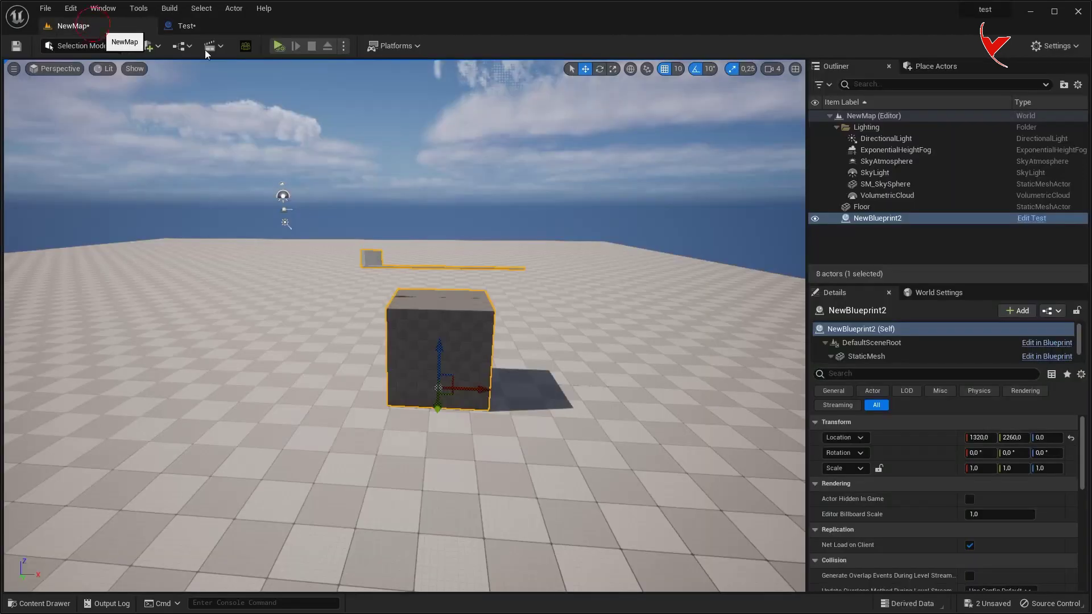
- Simulate the BeginPlay offset, then wire Event Tick into Add Local Offset
{"action": "left_click", "coordinate": [279, 46]}
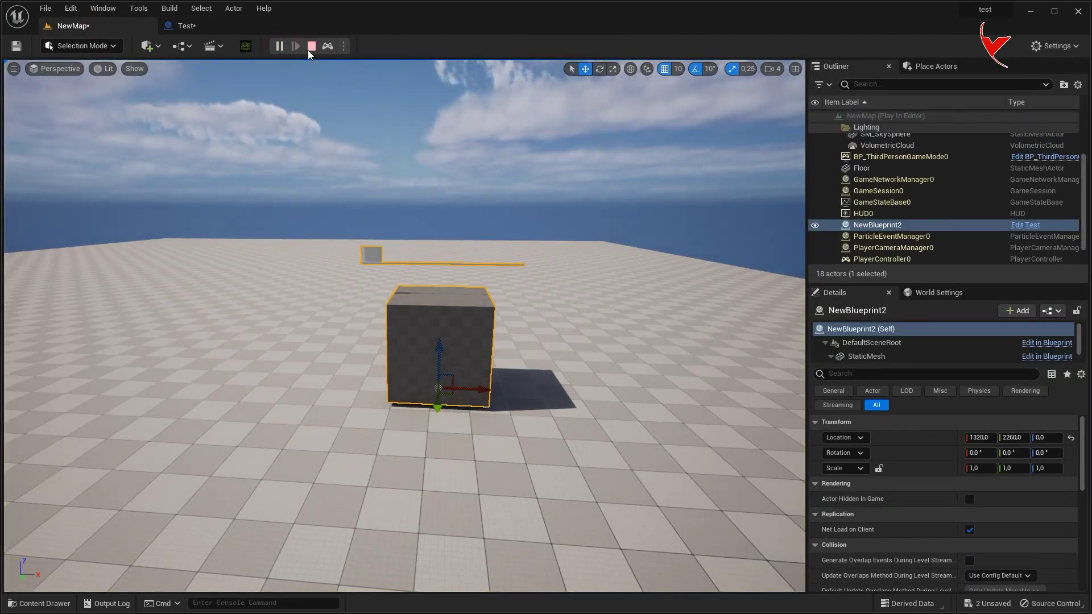
{"action": "left_click", "coordinate": [312, 46]}
{"action": "left_click", "coordinate": [223, 30]}
{"action": "left_click_drag", "start_coordinate": [262, 212], "coordinate": [448, 140]}
- Simulate NewMap to watch the cube keep rising, then copy the Add Local Rotation node
{"action": "left_click", "coordinate": [72, 26]}
{"action": "left_click", "coordinate": [278, 48]}
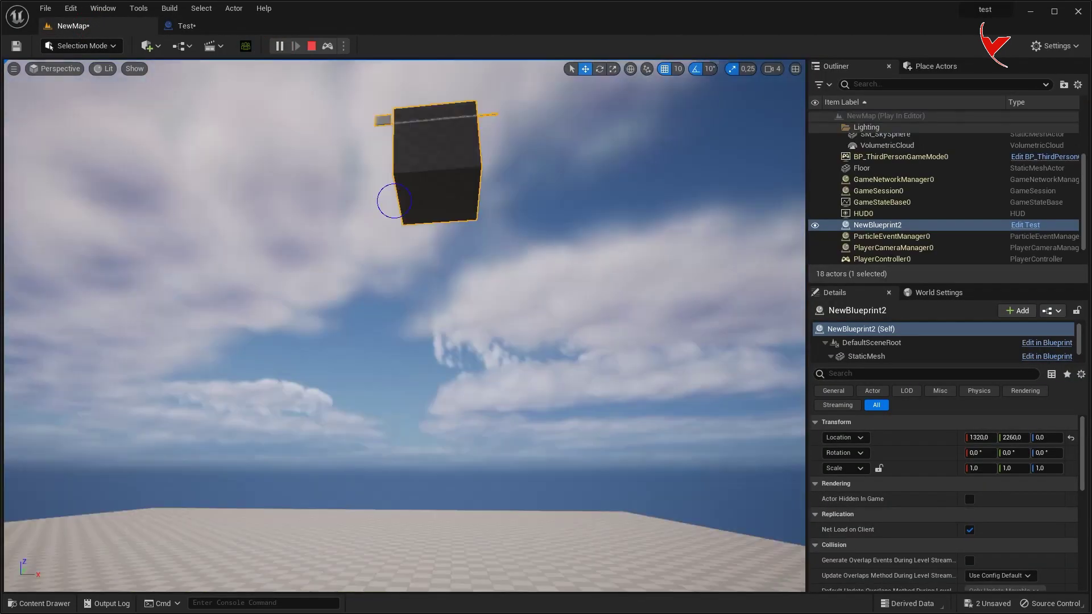
{"action": "right_click_drag", "start_coordinate": [307, 256], "coordinate": [312, 165]}
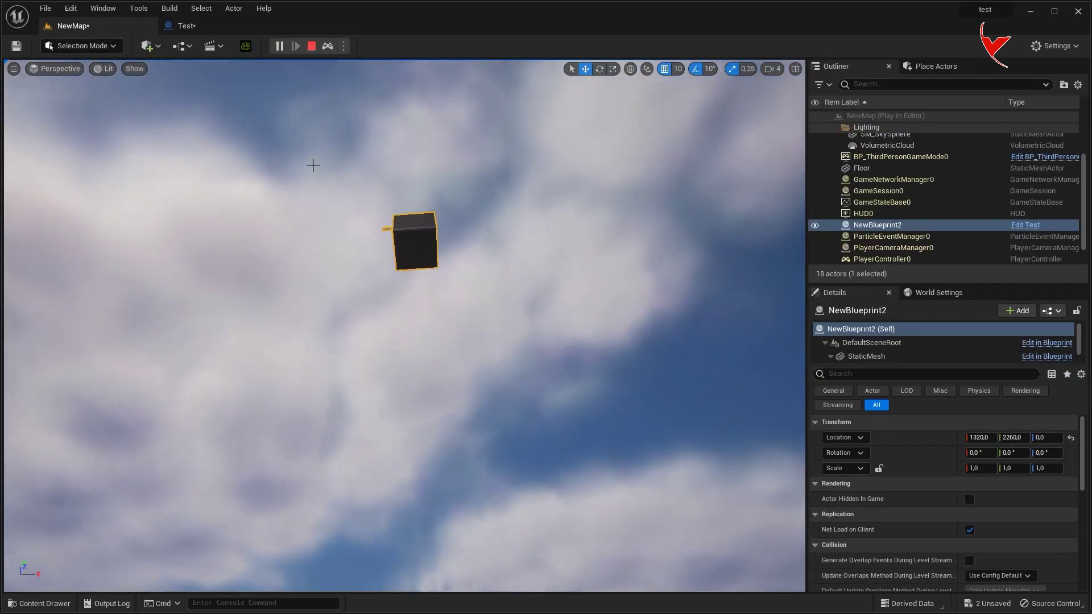
{"action": "left_click", "coordinate": [312, 46]}
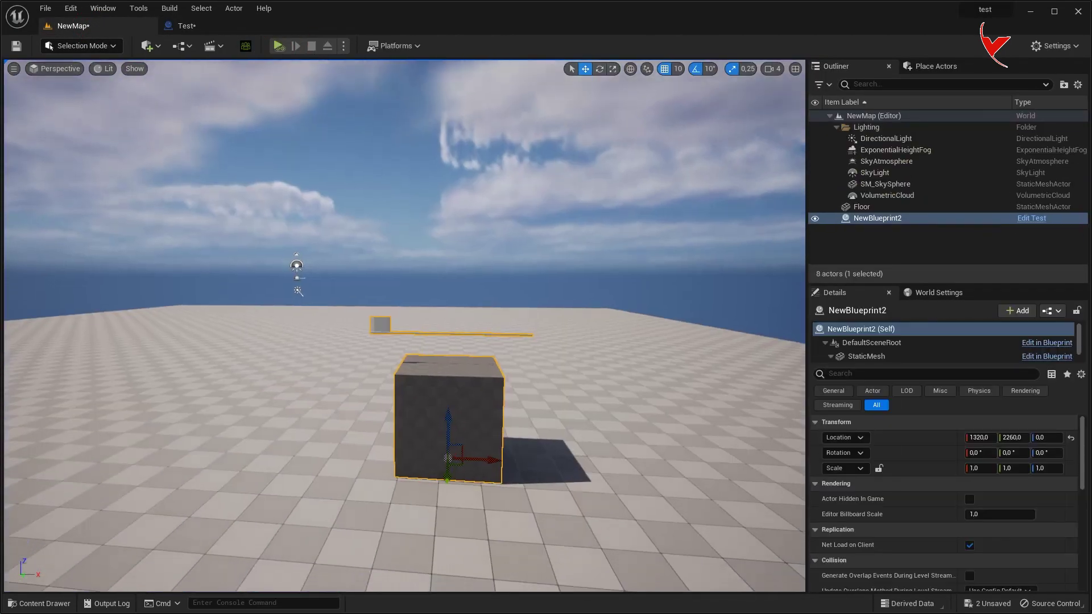
{"action": "left_click", "coordinate": [216, 25]}
{"action": "left_click", "coordinate": [510, 460]}
{"action": "key", "text": "ctrl+c"}
- Replace Add Local Offset with an Add Local Rotation copy wired to Event Tick and Static Mesh
{"action": "key", "text": "ctrl+v"}
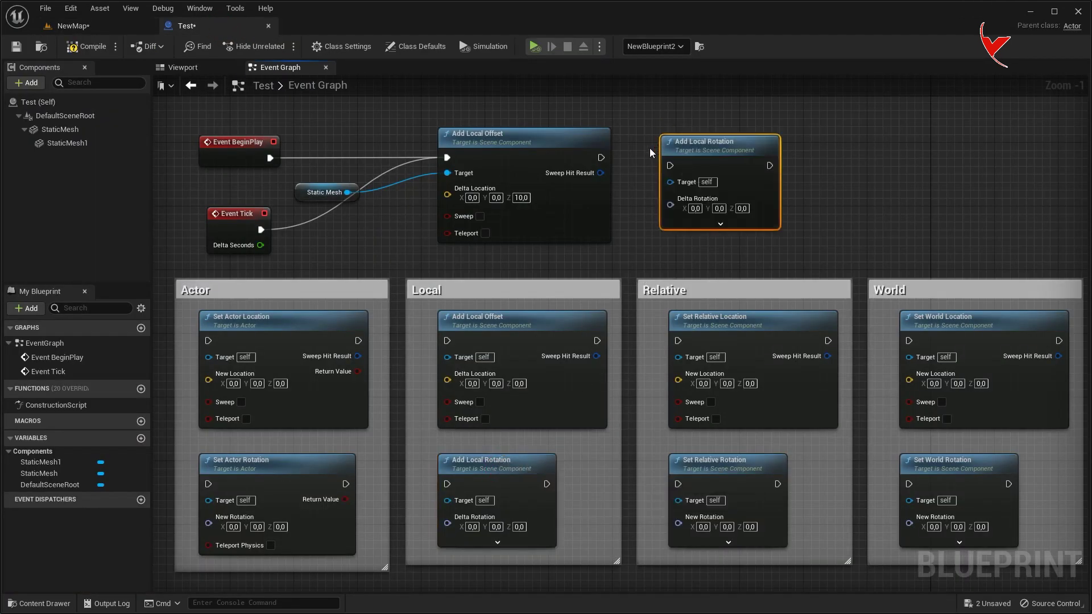
{"action": "left_click_drag", "start_coordinate": [261, 230], "coordinate": [672, 166]}
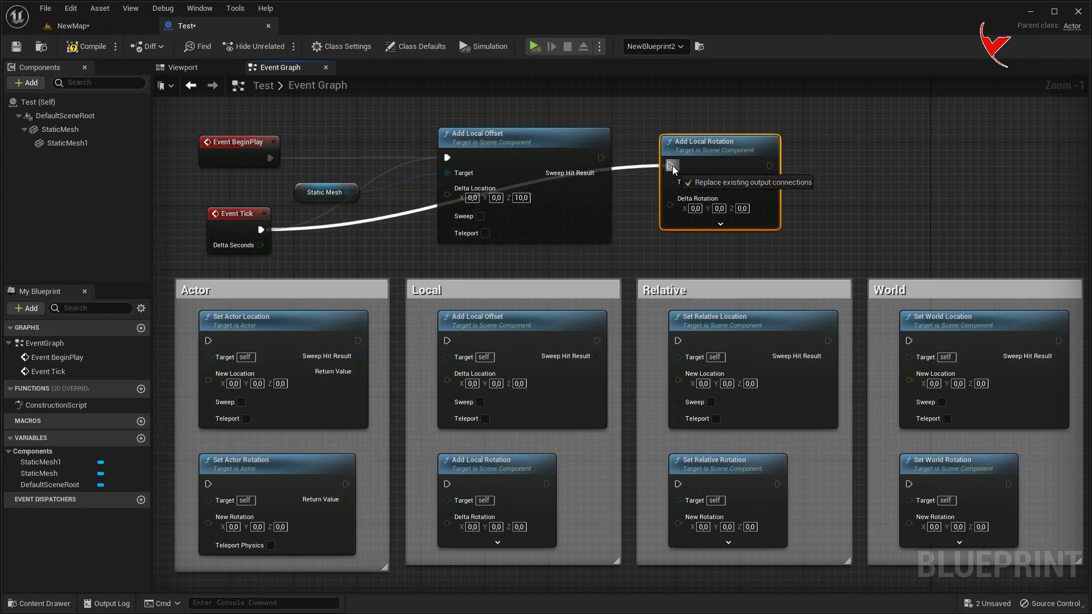
{"action": "left_click", "coordinate": [515, 147]}
{"action": "key", "text": "Delete"}
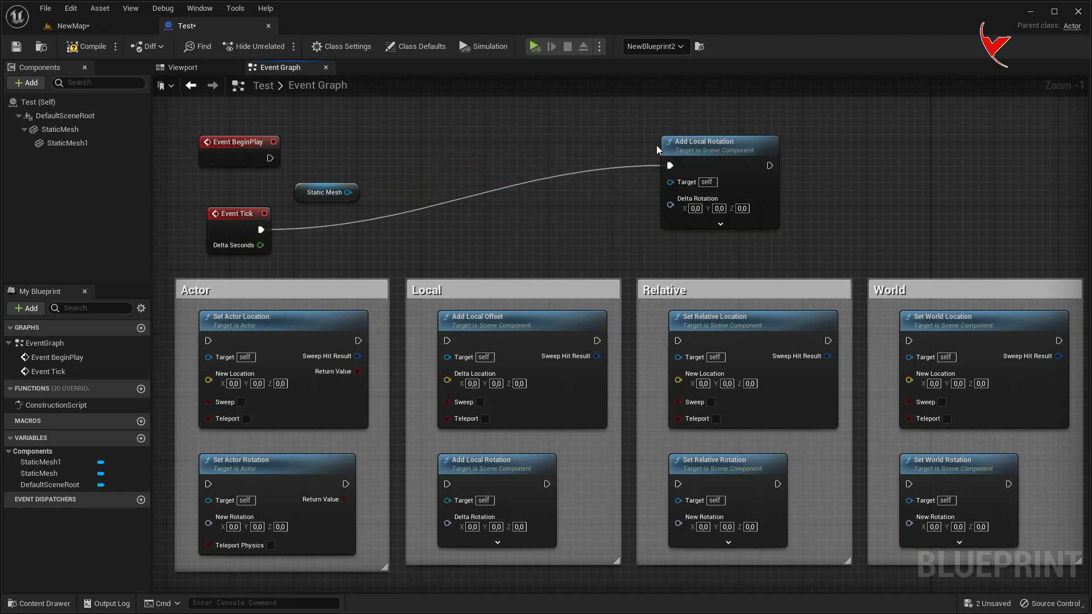
{"action": "left_click_drag", "start_coordinate": [693, 147], "coordinate": [502, 148]}
{"action": "left_click_drag", "start_coordinate": [347, 193], "coordinate": [480, 181]}
- Set Delta Rotation Z to 10 and play NewMap to watch the mesh spin
{"action": "left_click", "coordinate": [550, 206]}
{"action": "type", "text": "10"}
{"action": "key", "text": "Return"}
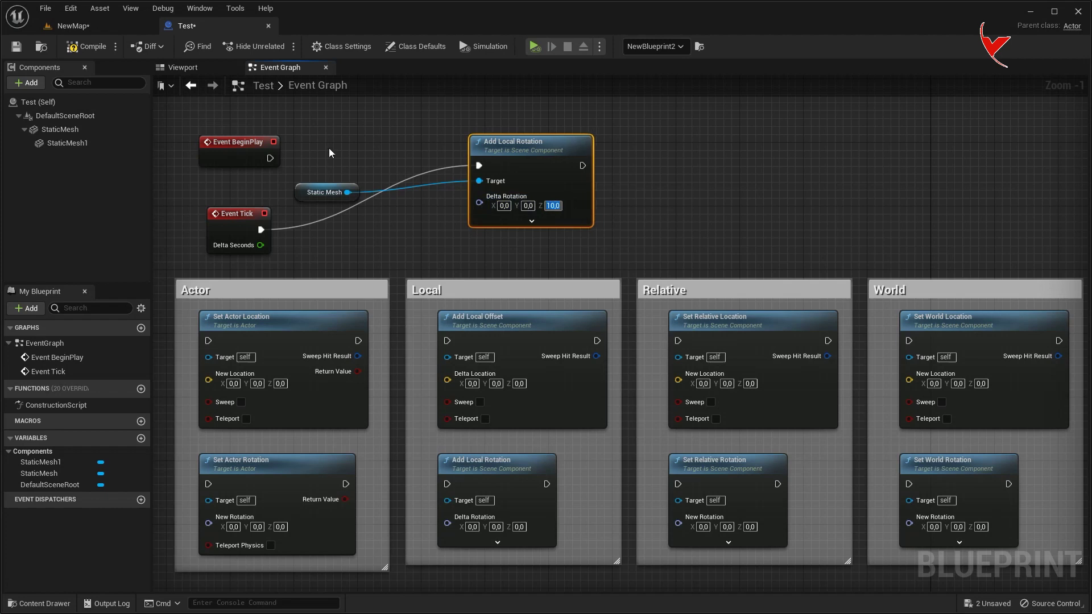
{"action": "left_click", "coordinate": [87, 29]}
{"action": "left_click", "coordinate": [278, 46]}
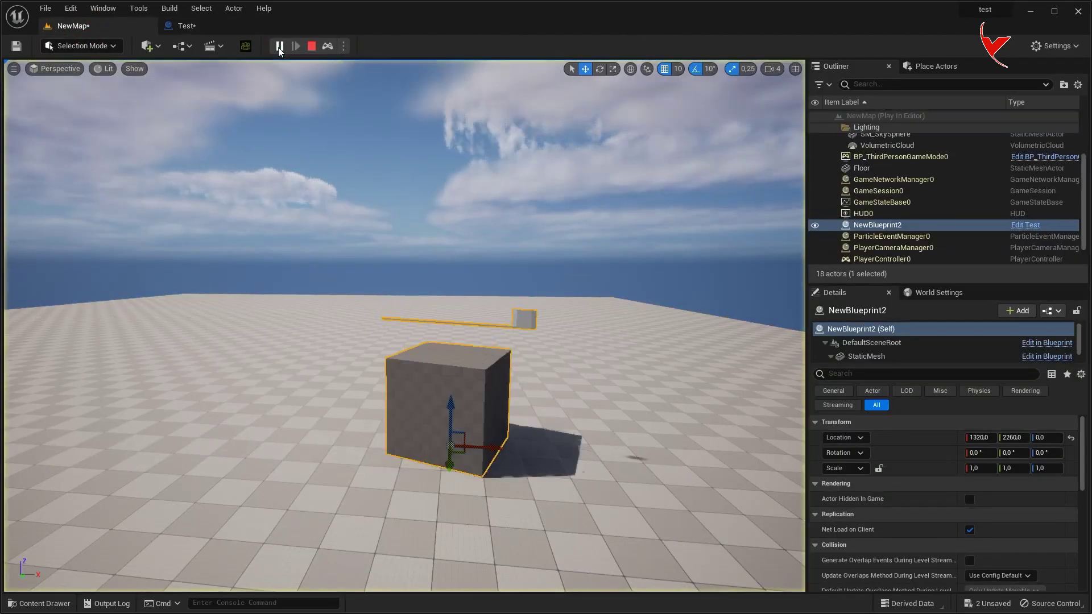
{"action": "left_click", "coordinate": [311, 46]}
{"action": "left_click", "coordinate": [233, 31]}
- Add a Static Mesh 1 reference, retest the level, then box-delete the rotation test nodes
{"action": "left_click_drag", "start_coordinate": [68, 143], "coordinate": [302, 193]}
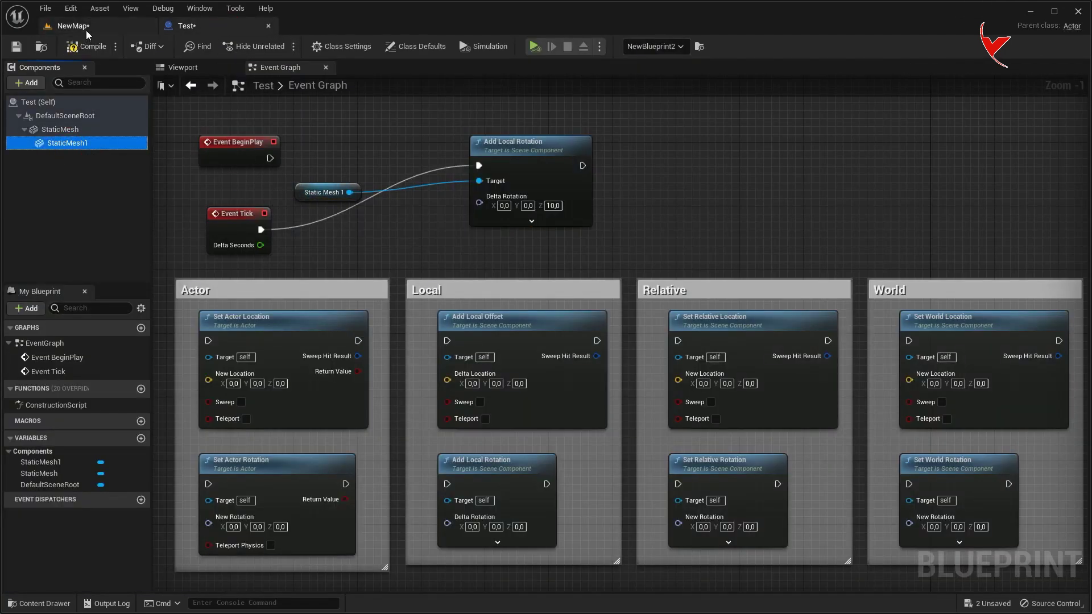
{"action": "left_click", "coordinate": [87, 29]}
{"action": "left_click", "coordinate": [283, 49]}
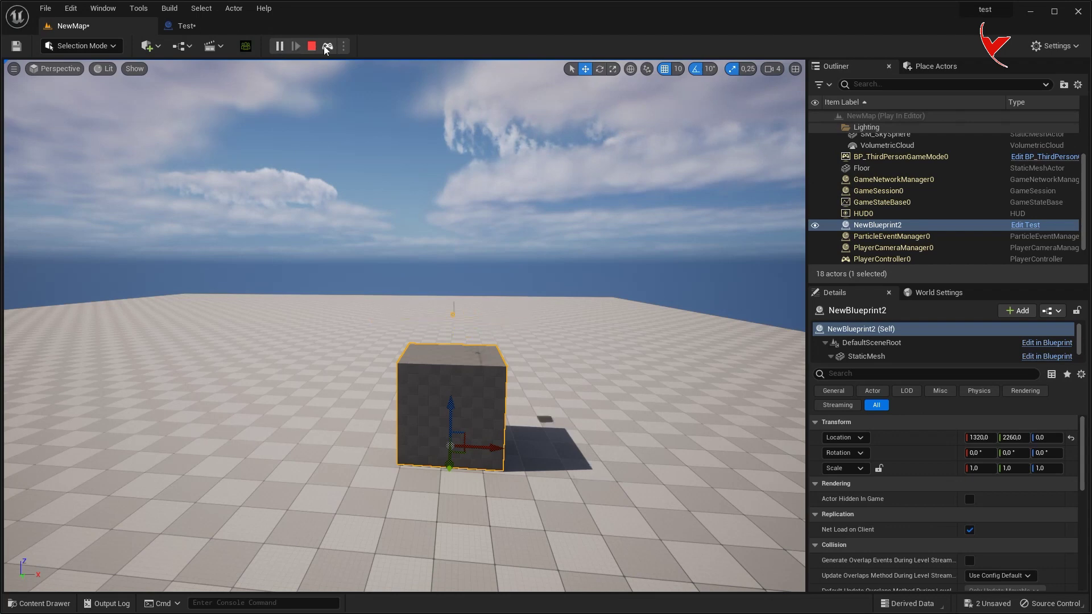
{"action": "left_click", "coordinate": [310, 47]}
{"action": "left_click", "coordinate": [227, 28]}
{"action": "left_click_drag", "start_coordinate": [328, 138], "coordinate": [490, 219]}
{"action": "key", "text": "Delete"}
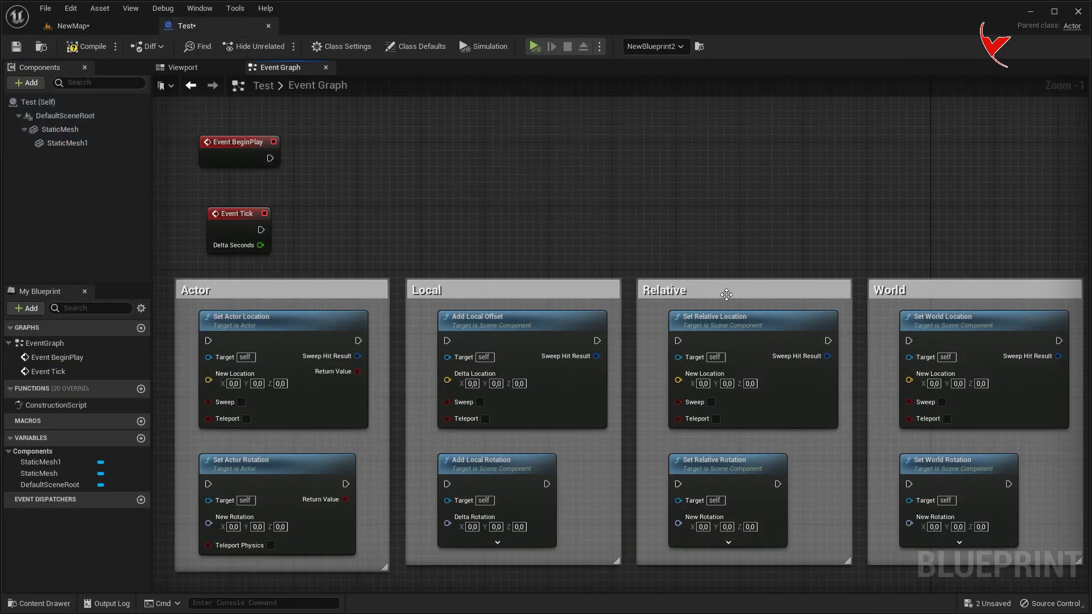
- Duplicate Set Relative Location and wire a Static Mesh 1 reference into its Target
{"action": "left_click", "coordinate": [724, 329]}
{"action": "key", "text": "ctrl+c"}
{"action": "key", "text": "ctrl+v"}
{"action": "left_click_drag", "start_coordinate": [441, 160], "coordinate": [489, 144]}
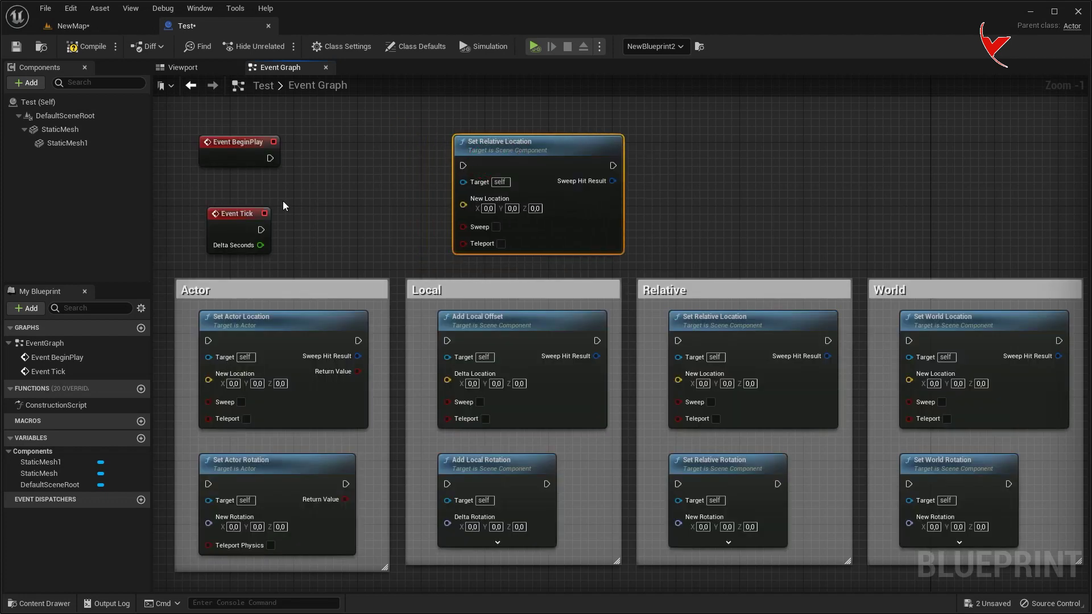
{"action": "mouse_move", "coordinate": [67, 143]}
{"action": "left_mouse_down"}
{"action": "mouse_move", "coordinate": [341, 205]}
{"action": "mouse_move", "coordinate": [463, 182]}
{"action": "left_mouse_up"}
{"action": "left_click_drag", "start_coordinate": [270, 158], "coordinate": [465, 166]}
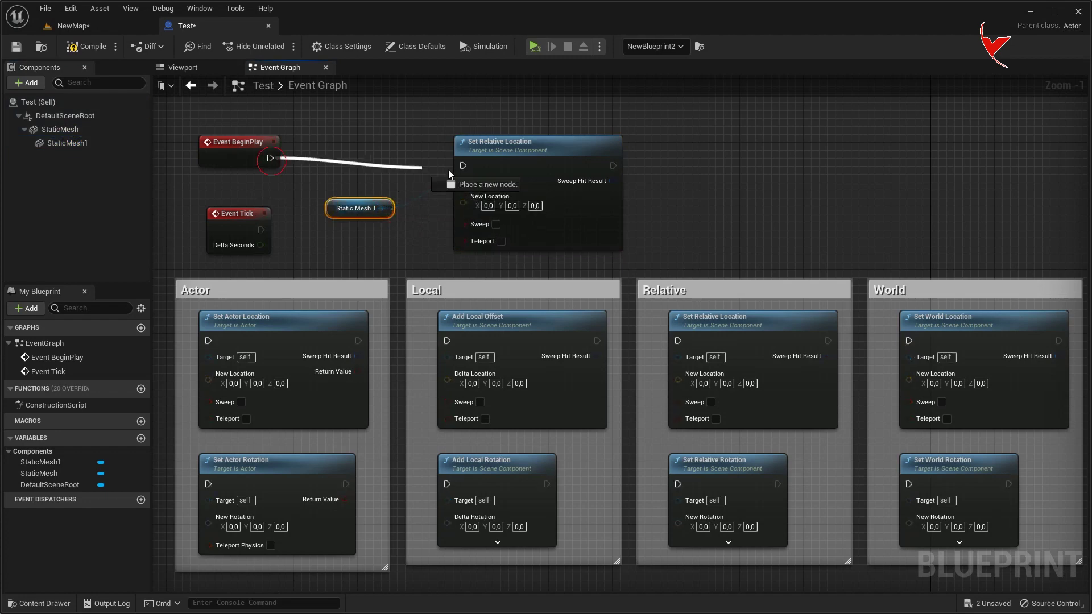
- Set New Location Z to 250 and play NewMap to test the relative move
{"action": "left_click", "coordinate": [535, 198]}
{"action": "type", "text": "250"}
{"action": "key", "text": "Return"}
{"action": "left_click", "coordinate": [97, 32]}
{"action": "left_click", "coordinate": [272, 45]}
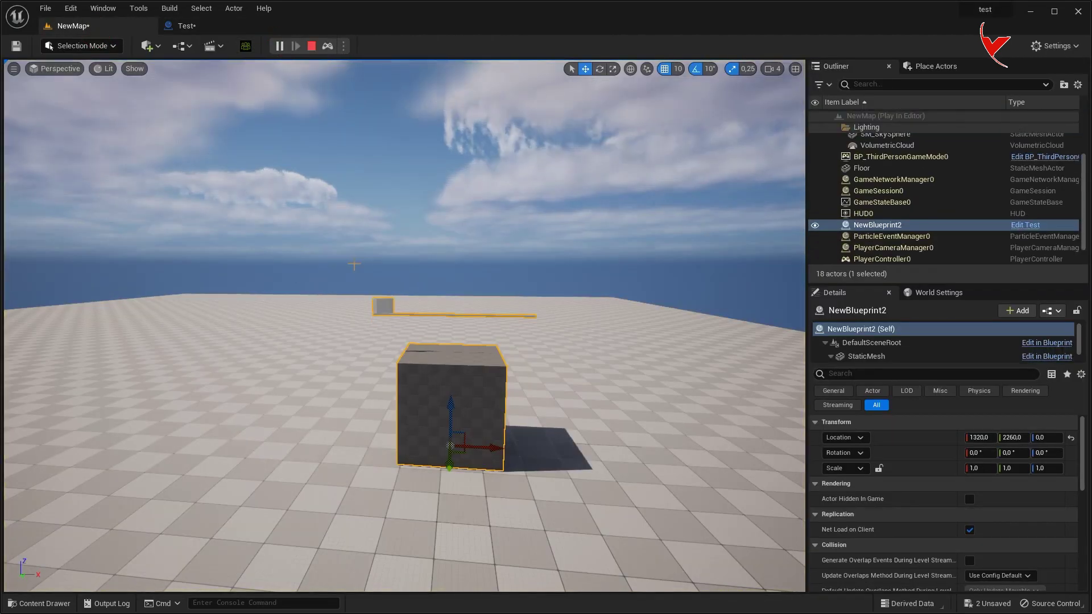
{"action": "key", "text": "Escape"}
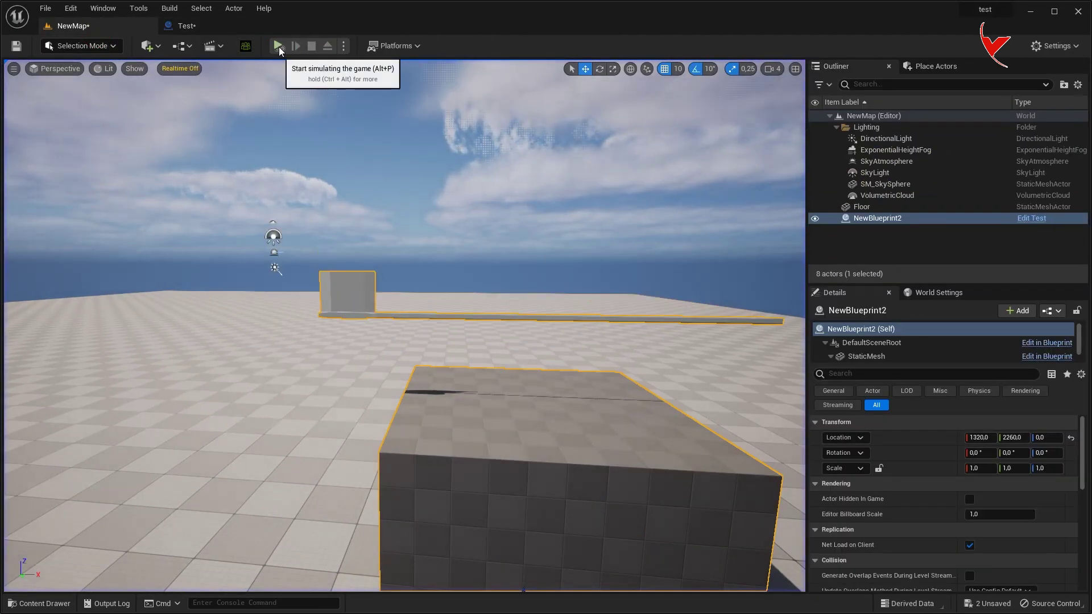
{"action": "left_click", "coordinate": [278, 47]}
{"action": "left_click", "coordinate": [312, 46]}
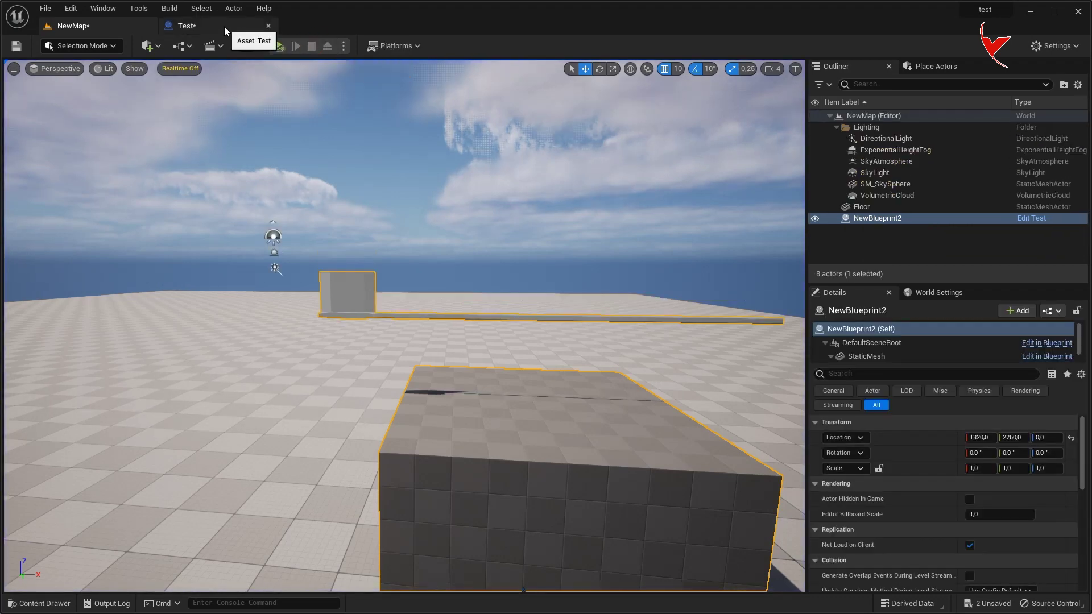
{"action": "left_click", "coordinate": [224, 29]}
- Wire Event Tick into Set Relative Location and simulate the level again
{"action": "left_click_drag", "start_coordinate": [260, 230], "coordinate": [463, 157]}
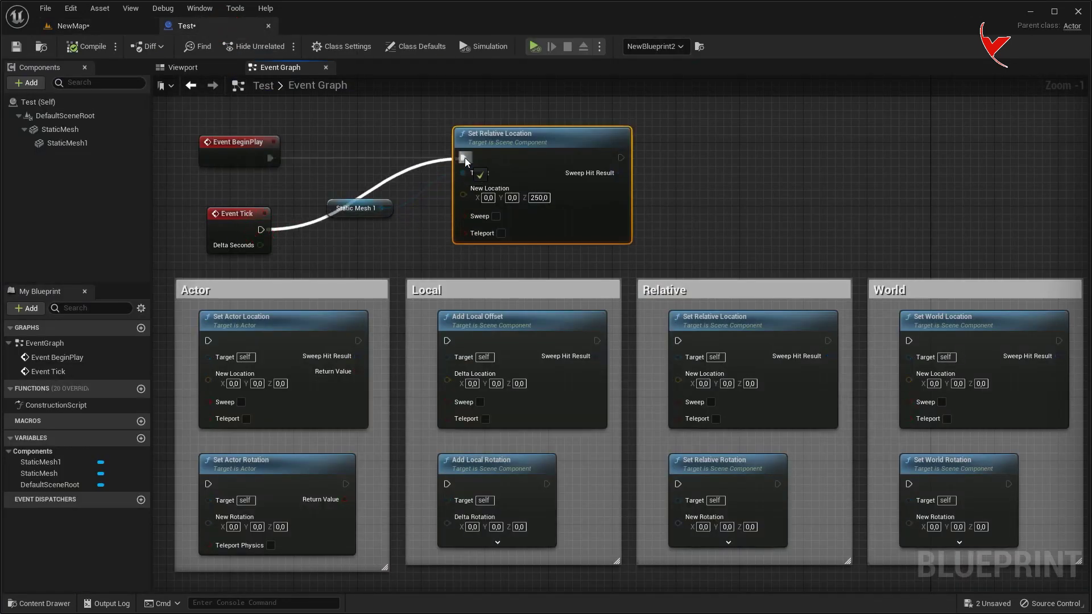
{"action": "left_click", "coordinate": [103, 25]}
{"action": "left_click", "coordinate": [280, 43]}
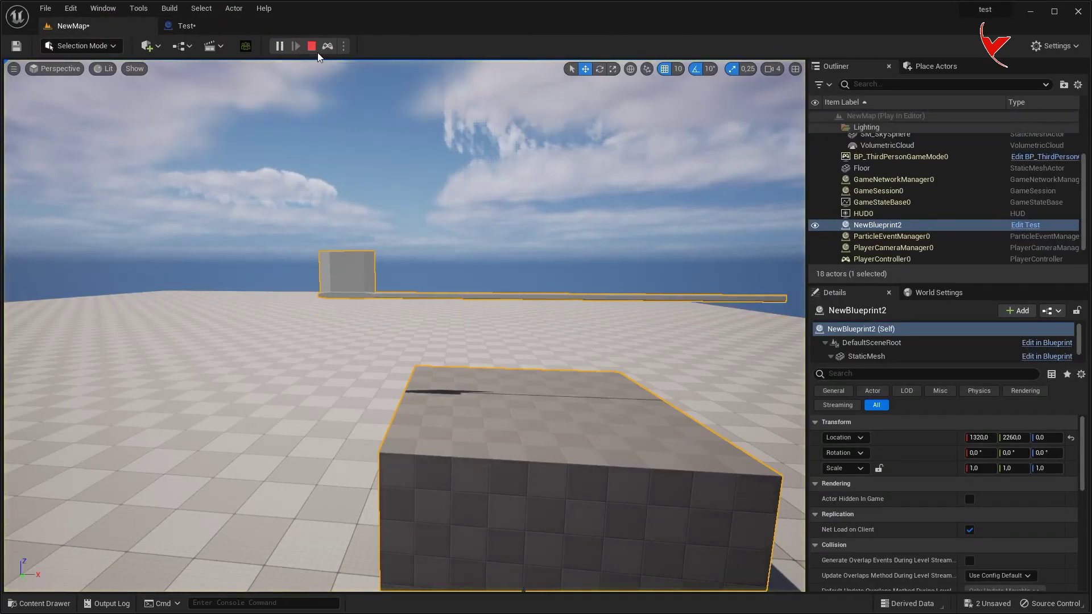
{"action": "left_click", "coordinate": [316, 47]}
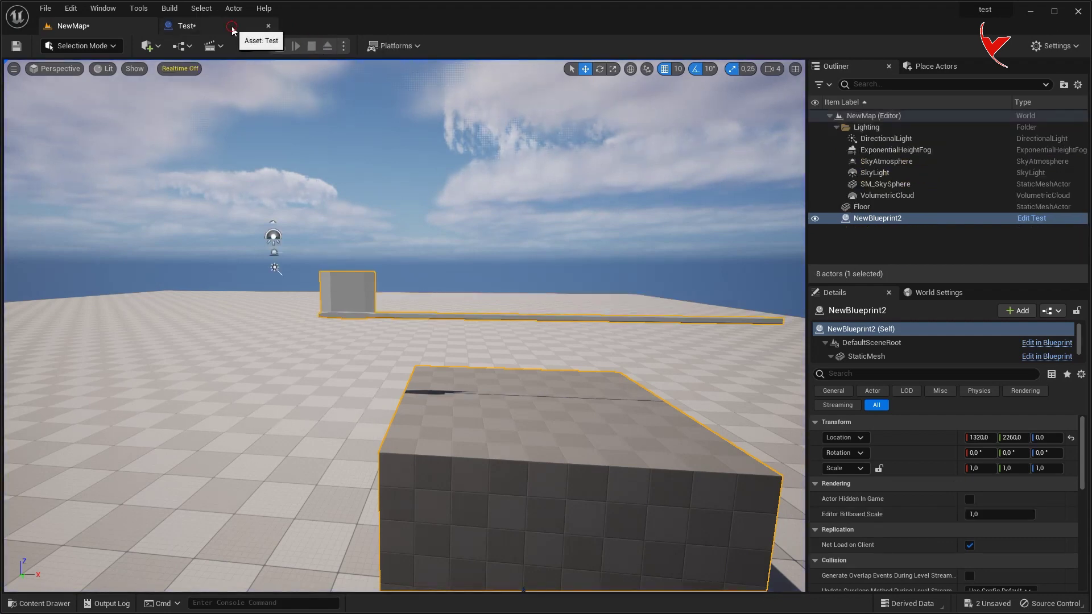
{"action": "left_click", "coordinate": [231, 26]}
- Paste a Set World Location copy, break Set Relative Location's wires, and swap the nodes' positions
{"action": "left_click", "coordinate": [952, 323]}
{"action": "key", "text": "ctrl+c"}
{"action": "key", "text": "ctrl+v"}
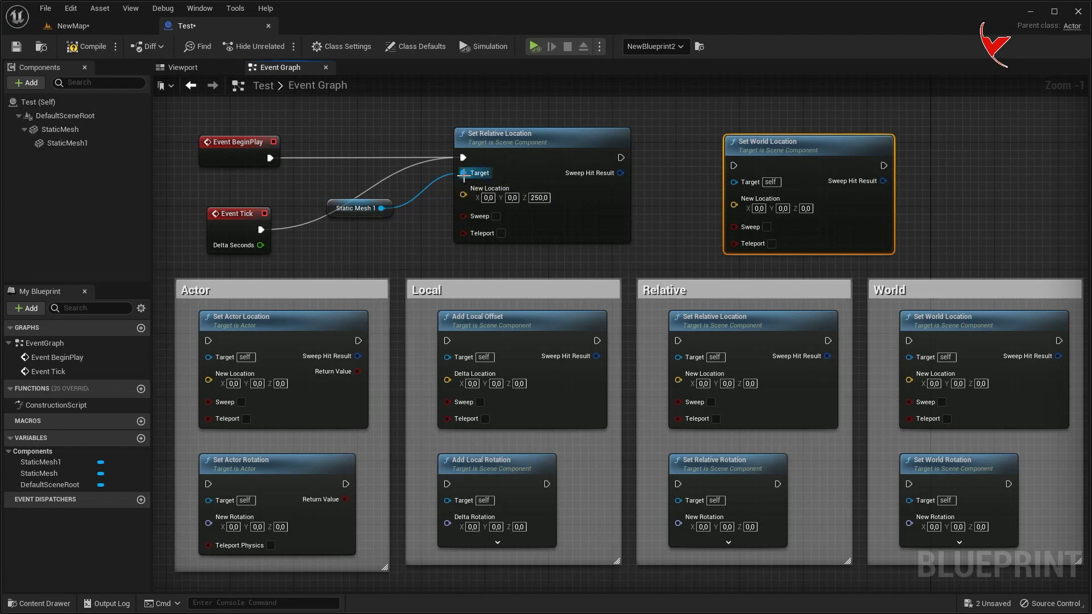
{"action": "left_click", "coordinate": [462, 158], "text": "alt"}
{"action": "left_click", "coordinate": [464, 173], "text": "alt"}
{"action": "right_click_drag", "start_coordinate": [468, 177], "coordinate": [482, 217]}
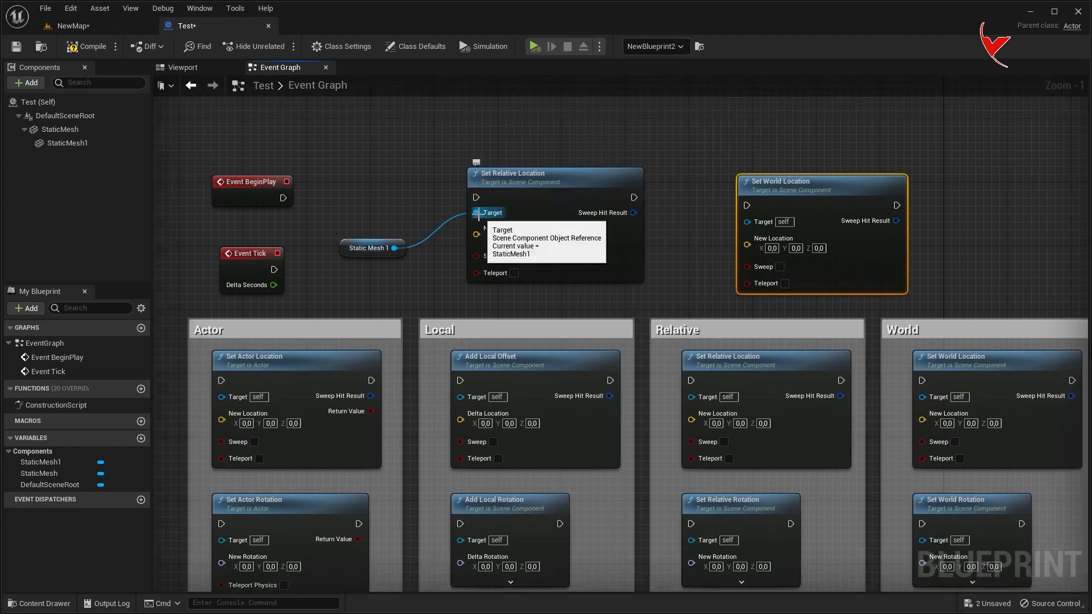
{"action": "left_click_drag", "start_coordinate": [521, 189], "coordinate": [473, 114]}
{"action": "mouse_move", "coordinate": [745, 197]}
{"action": "left_mouse_down"}
{"action": "mouse_move", "coordinate": [592, 222]}
{"action": "mouse_move", "coordinate": [427, 205]}
{"action": "left_mouse_up"}
{"action": "left_click_drag", "start_coordinate": [512, 115], "coordinate": [773, 135]}
- Wire Static Mesh 1 and Event BeginPlay into Set World Location with Z 250
{"action": "left_click_drag", "start_coordinate": [429, 229], "coordinate": [351, 248]}
{"action": "mouse_move", "coordinate": [283, 198]}
{"action": "left_mouse_down"}
{"action": "mouse_move", "coordinate": [438, 213]}
{"action": "mouse_move", "coordinate": [438, 200]}
{"action": "left_mouse_up"}
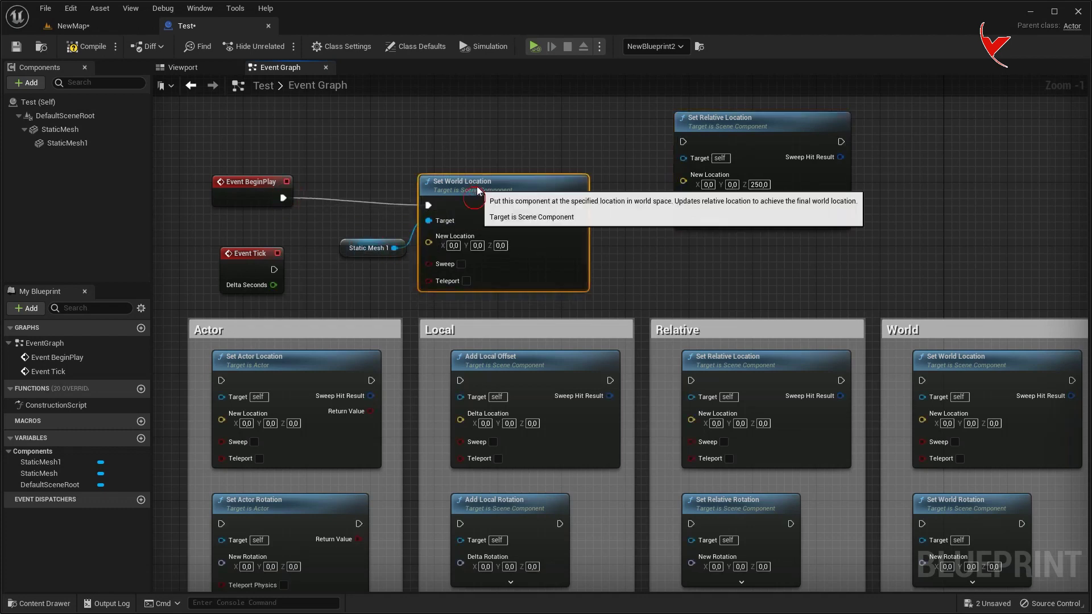
{"action": "left_click", "coordinate": [499, 238]}
{"action": "type", "text": "250"}
{"action": "key", "text": "Return"}
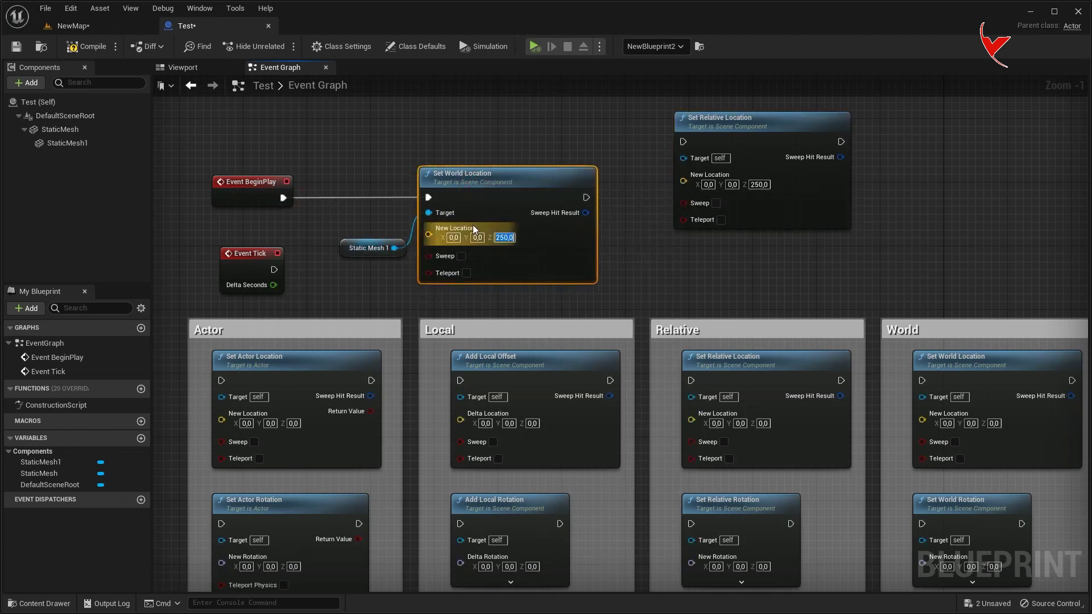
- Play NewMap twice to check the cube's world location
{"action": "left_click", "coordinate": [91, 26]}
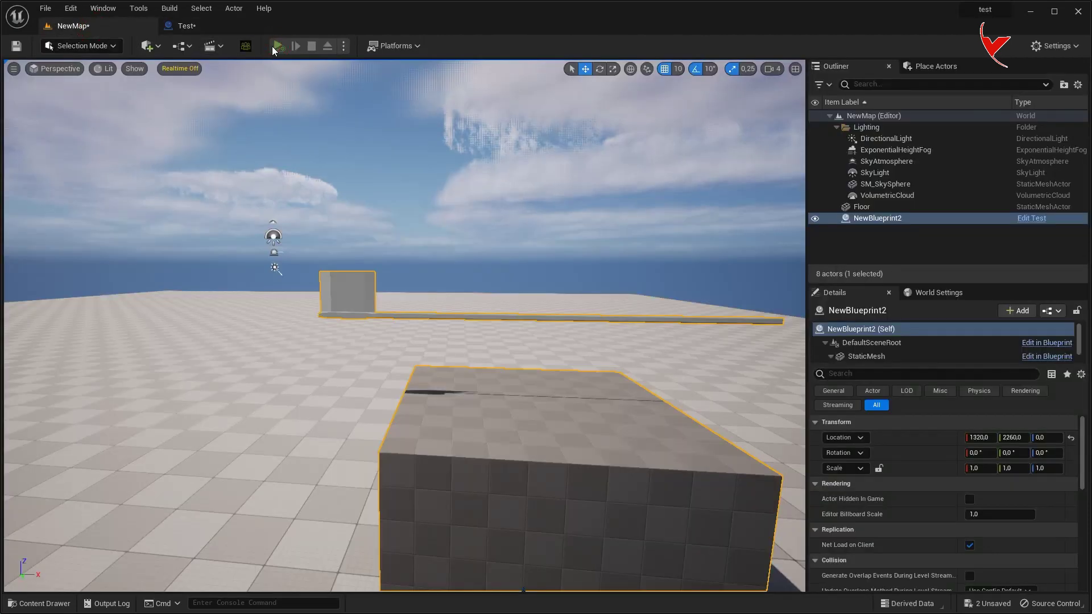
{"action": "left_click", "coordinate": [275, 46]}
{"action": "key", "text": "Escape"}
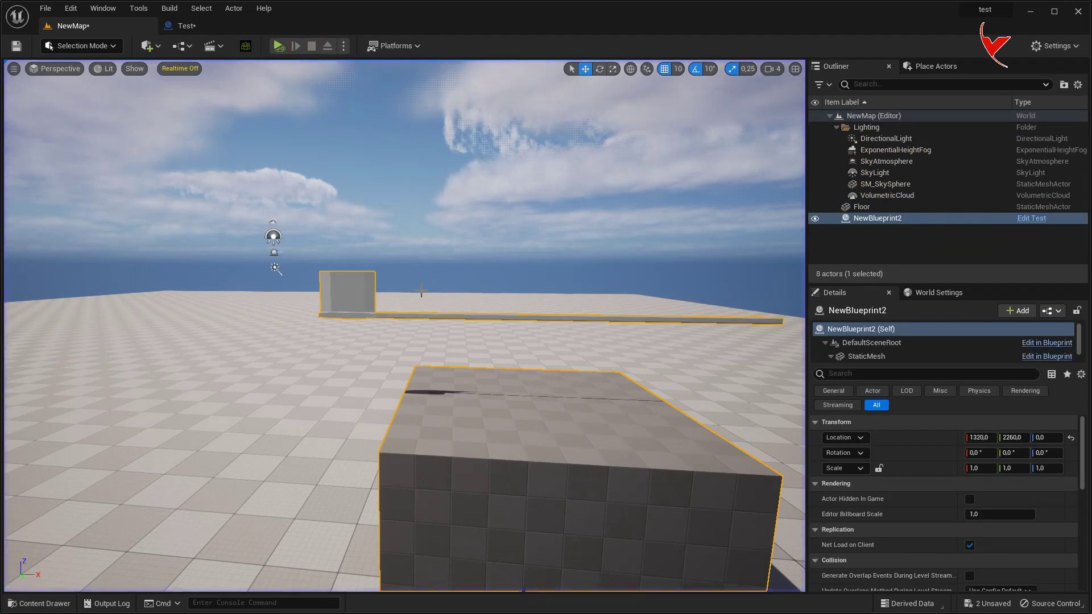
{"action": "right_click_drag", "start_coordinate": [421, 290], "coordinate": [330, 162]}
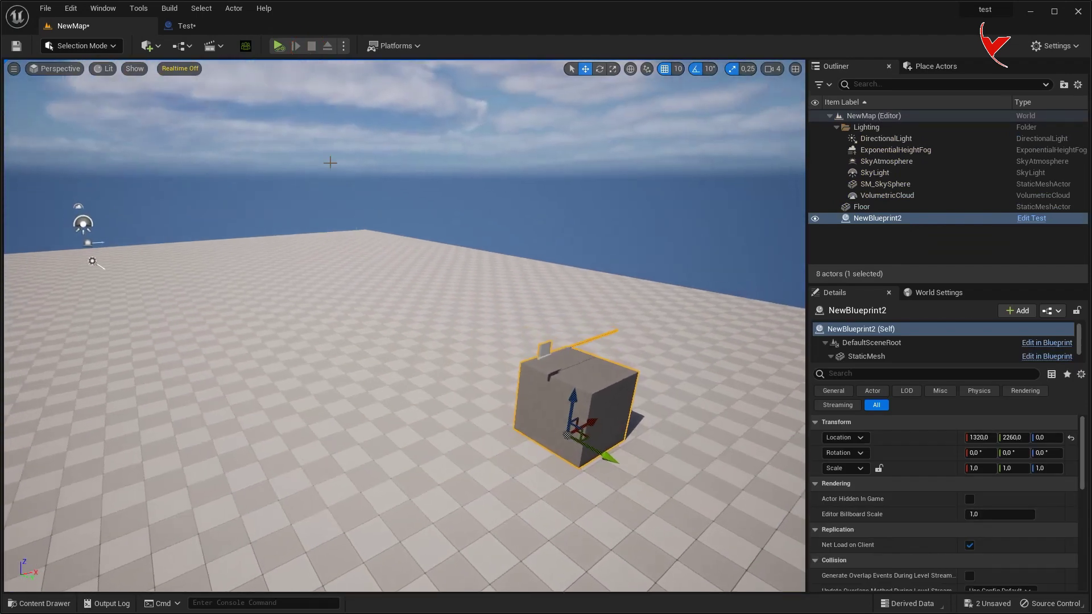
{"action": "left_click", "coordinate": [278, 46]}
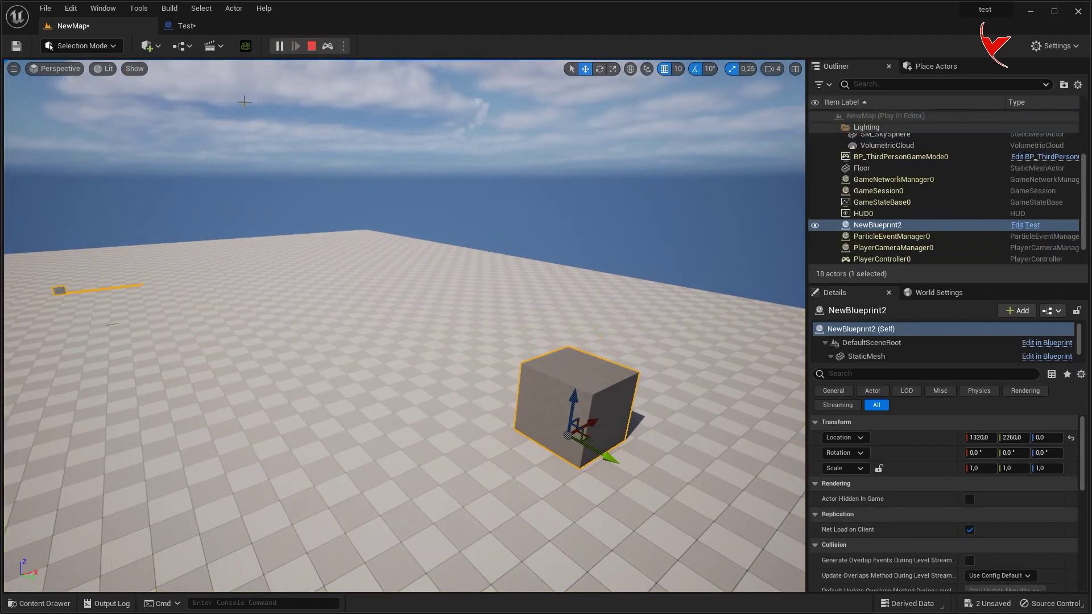
{"action": "left_click", "coordinate": [311, 46]}
- Box-select and delete the leftover world and relative location test nodes
{"action": "left_click", "coordinate": [188, 26]}
{"action": "mouse_move", "coordinate": [493, 213]}
{"action": "right_mouse_down"}
{"action": "mouse_move", "coordinate": [423, 220]}
{"action": "mouse_move", "coordinate": [476, 221]}
{"action": "right_mouse_up"}
{"action": "left_click_drag", "start_coordinate": [418, 113], "coordinate": [773, 278]}
{"action": "key", "text": "Delete"}
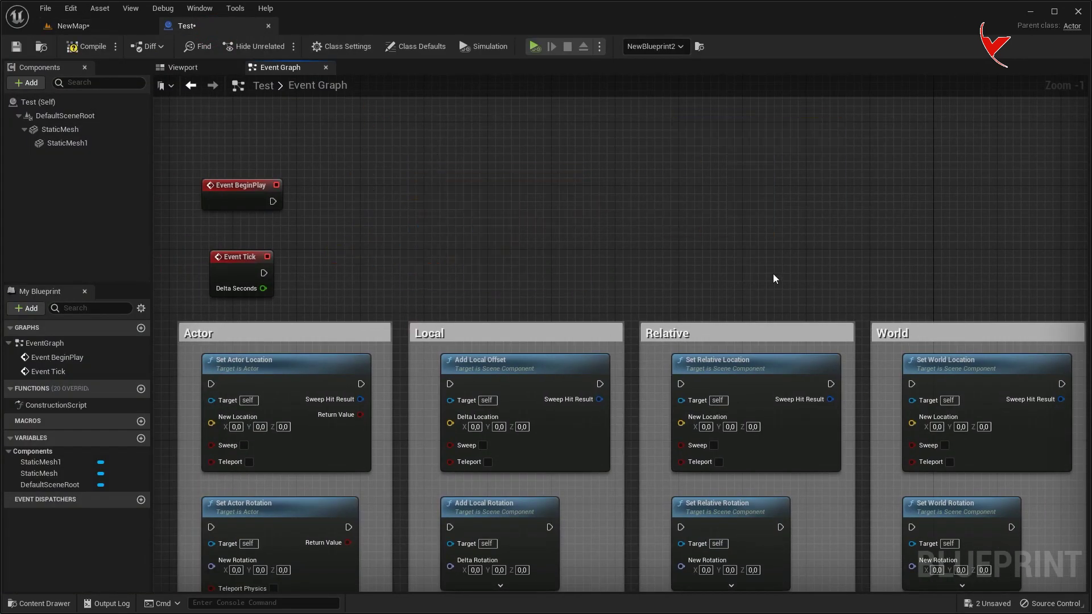
- Add a RotatingMovement component to the Test blueprint with a Z rotation rate of 20
{"action": "right_click_drag", "start_coordinate": [773, 278], "coordinate": [793, 234]}
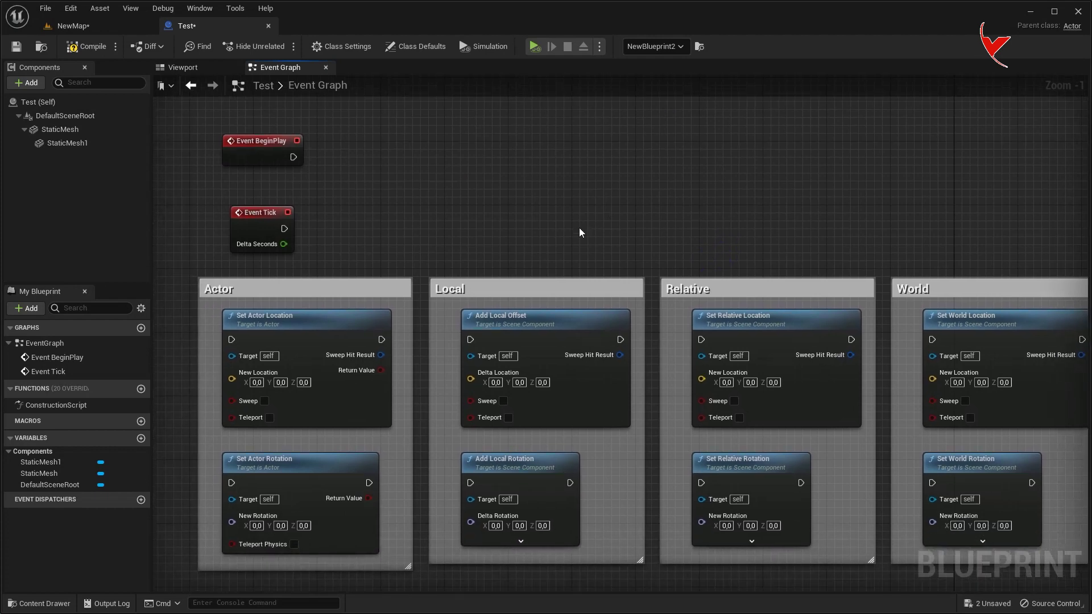
{"action": "left_click", "coordinate": [53, 104]}
{"action": "type", "text": "rotating"}
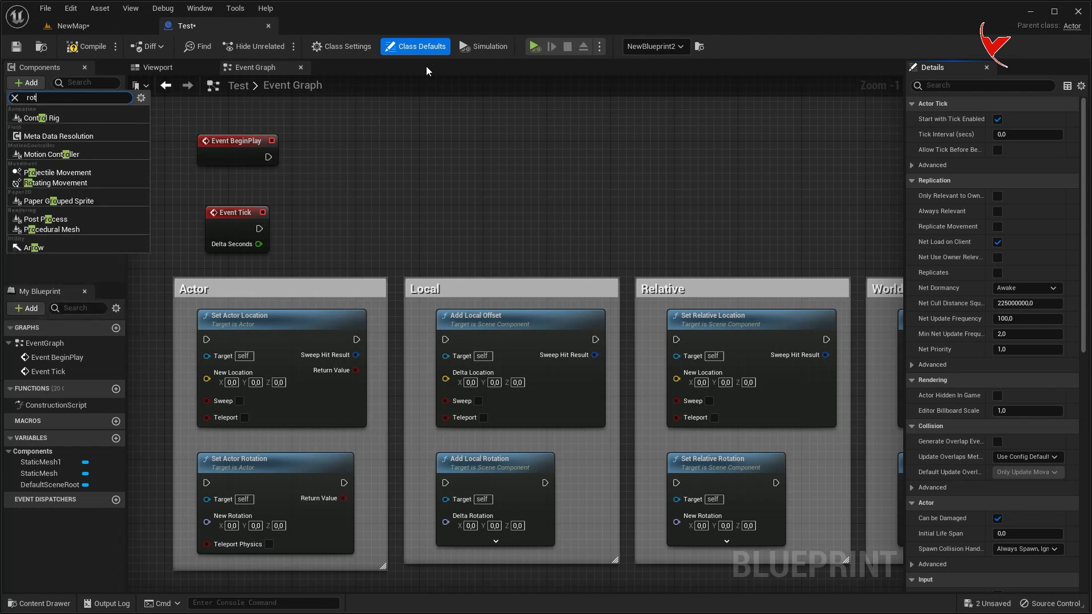
{"action": "left_click", "coordinate": [116, 119]}
{"action": "left_click", "coordinate": [57, 173]}
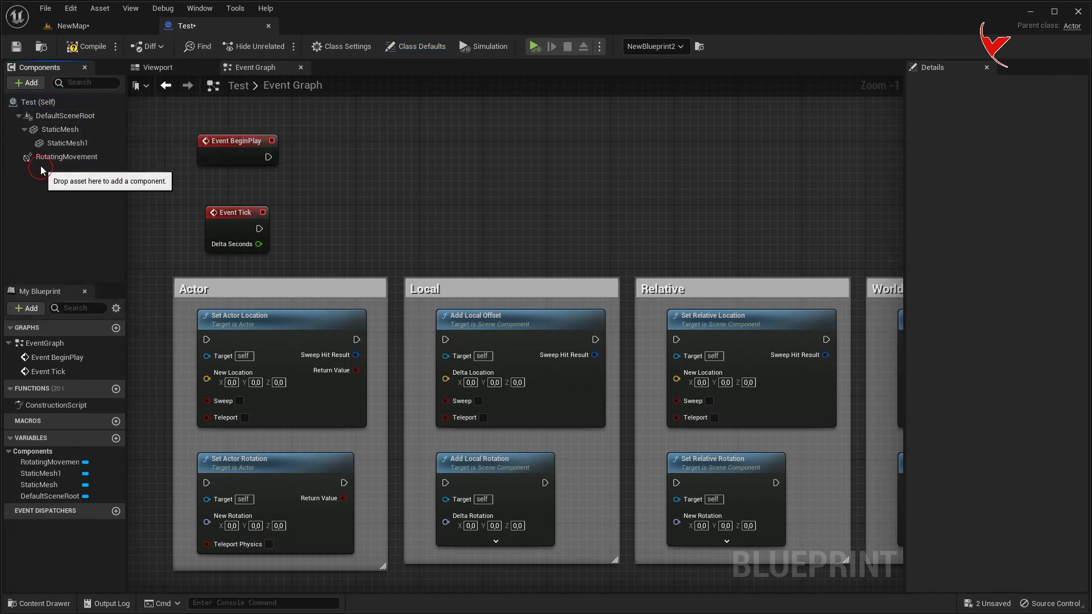
{"action": "left_click", "coordinate": [1053, 227]}
{"action": "type", "text": "20"}
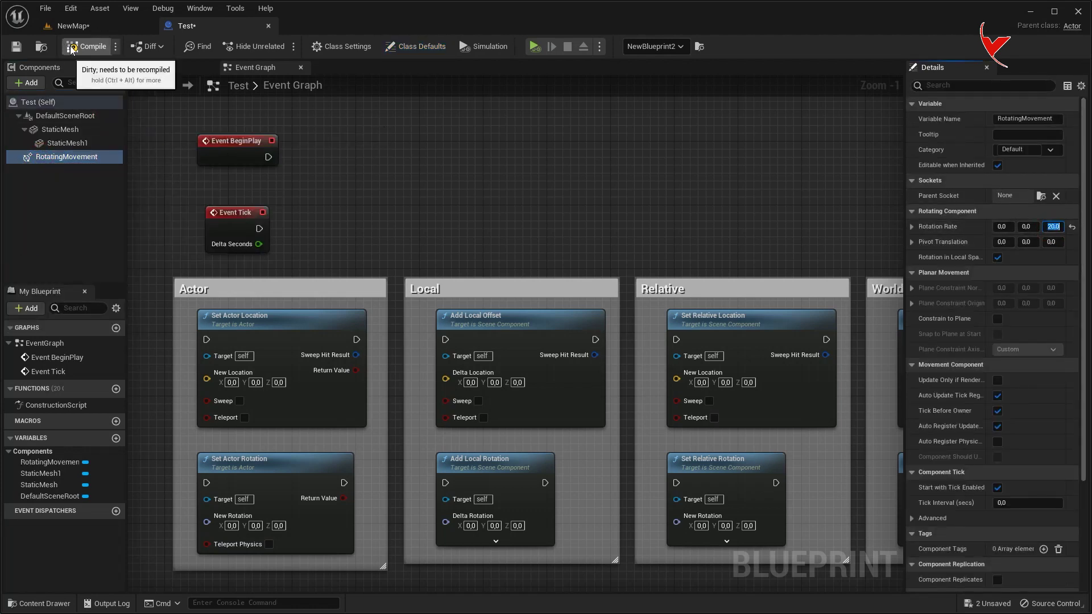
- Play NewMap to watch the cube rotate, then return to the event graph
{"action": "left_click", "coordinate": [76, 27]}
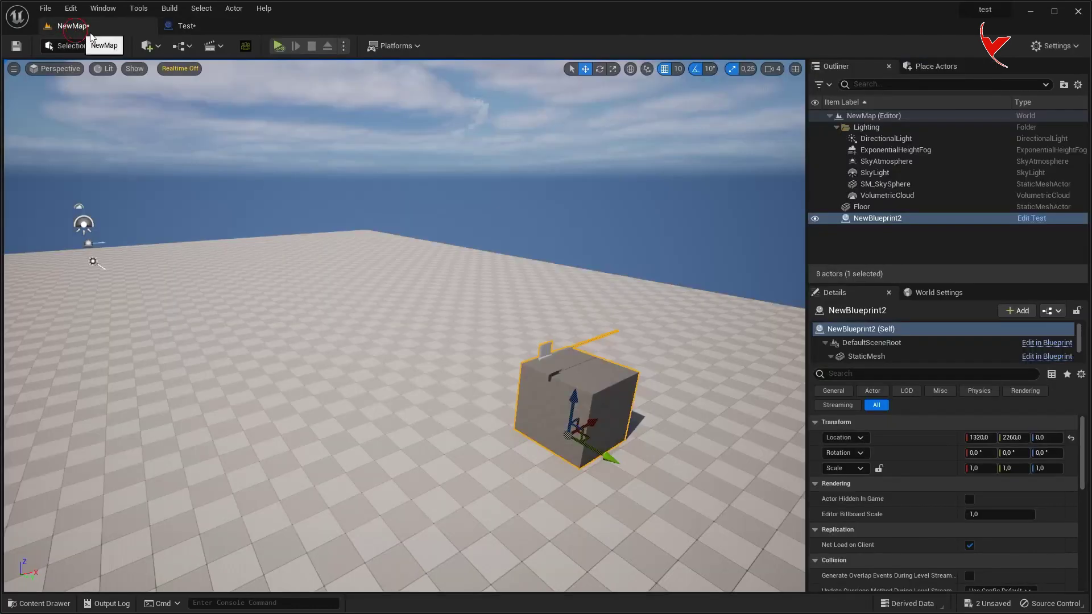
{"action": "left_click", "coordinate": [278, 46]}
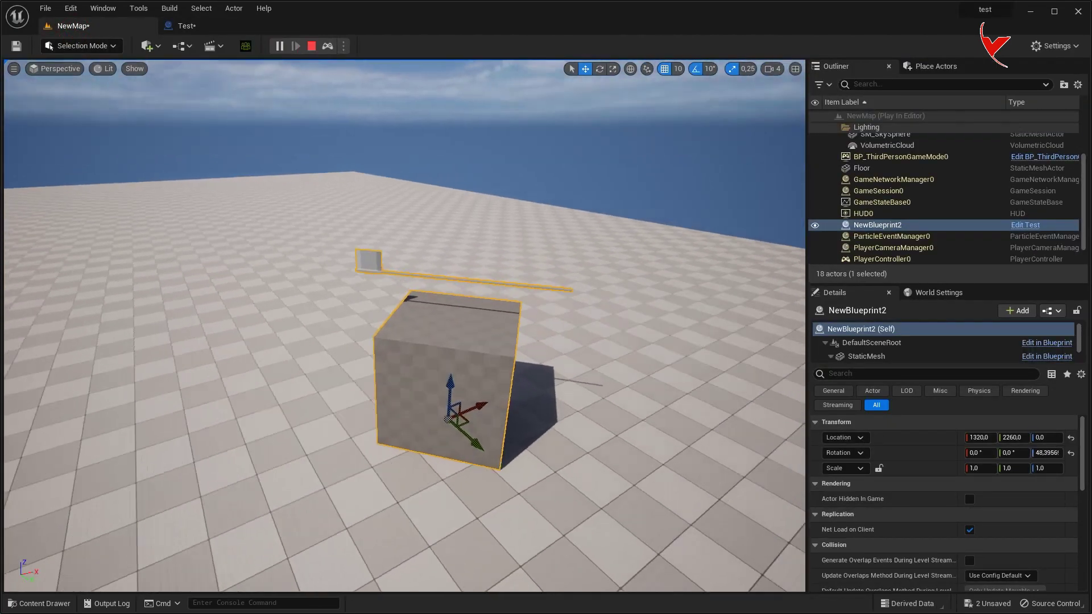
{"action": "left_click", "coordinate": [225, 28]}
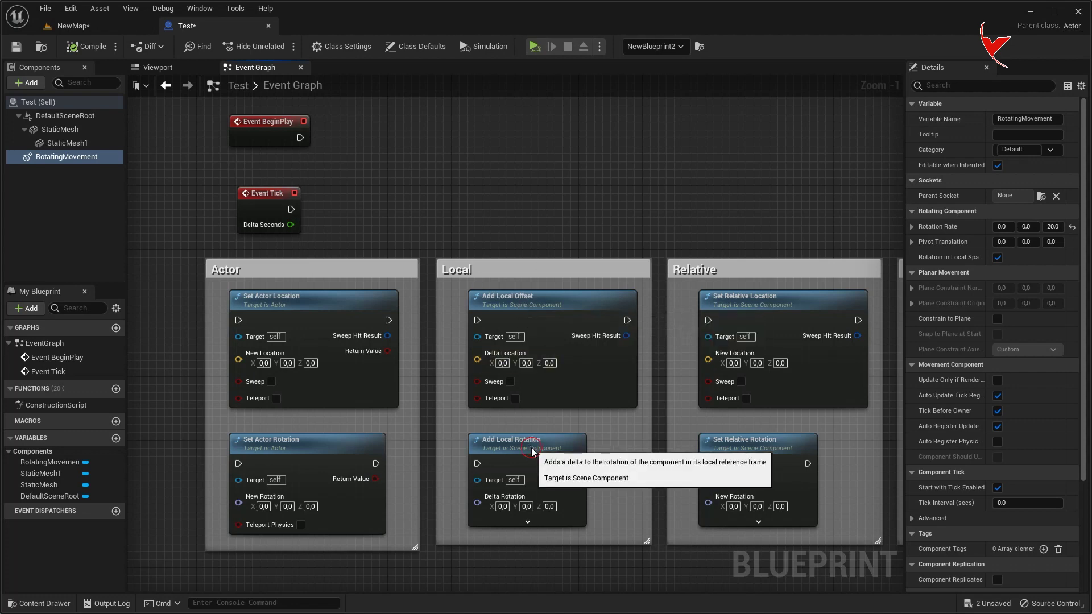
- Paste a copy of Add Local Rotation, targeting Static Mesh 1 and driven by Event Tick
{"action": "left_click", "coordinate": [512, 440]}
{"action": "key", "text": "ctrl+c"}
{"action": "left_click", "coordinate": [510, 139]}
{"action": "key", "text": "ctrl+v"}
{"action": "left_click_drag", "start_coordinate": [65, 143], "coordinate": [511, 188]}
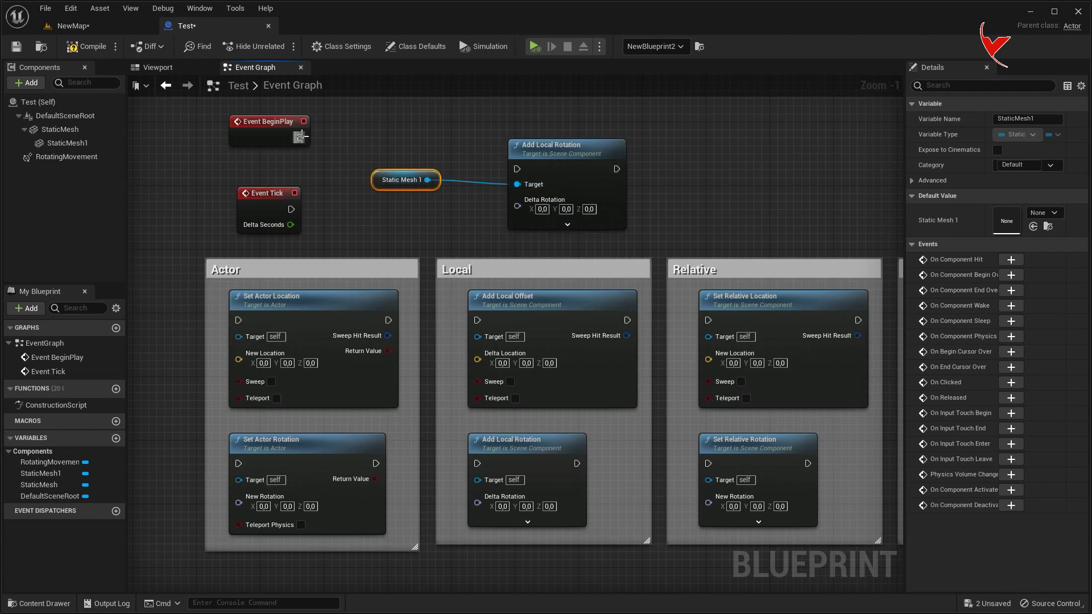
{"action": "left_click_drag", "start_coordinate": [291, 210], "coordinate": [561, 164]}
{"action": "left_click", "coordinate": [580, 225]}
{"action": "type", "text": "-10"}
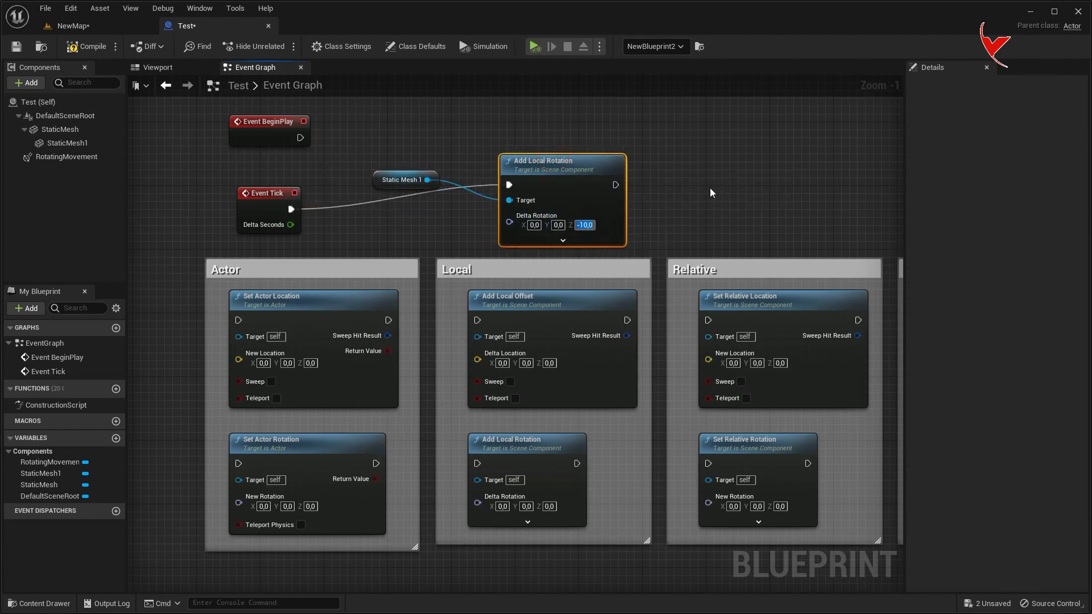
- Play NewMap to test the local rotation, then return to the graph
{"action": "left_click", "coordinate": [69, 25]}
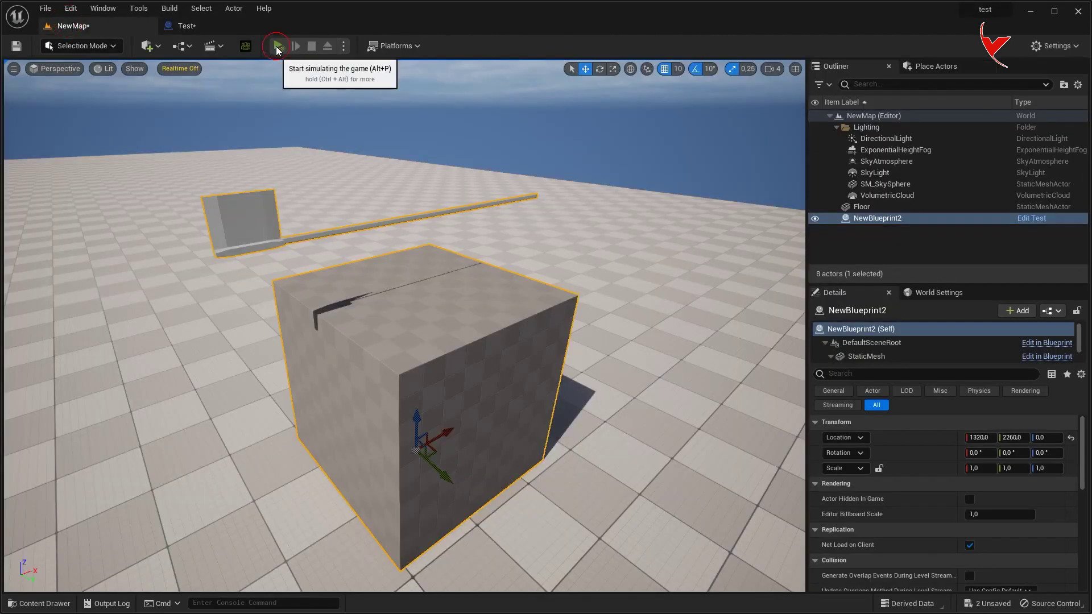
{"action": "left_click", "coordinate": [276, 46]}
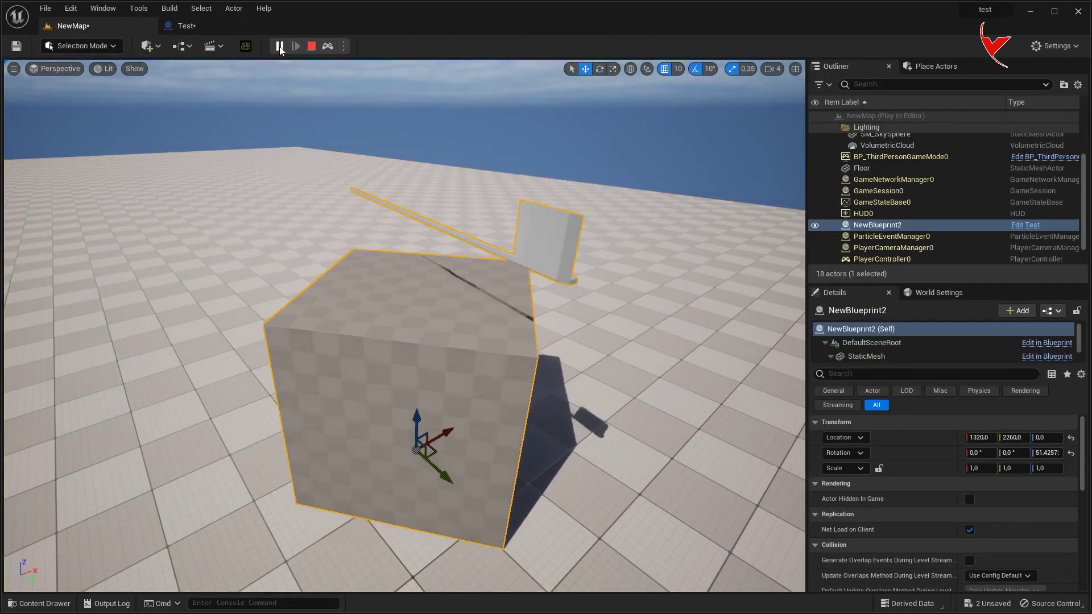
{"action": "left_click", "coordinate": [233, 27]}
- Set the delta rotation Z to 10 and play NewMap to check the spin
{"action": "left_click", "coordinate": [584, 226]}
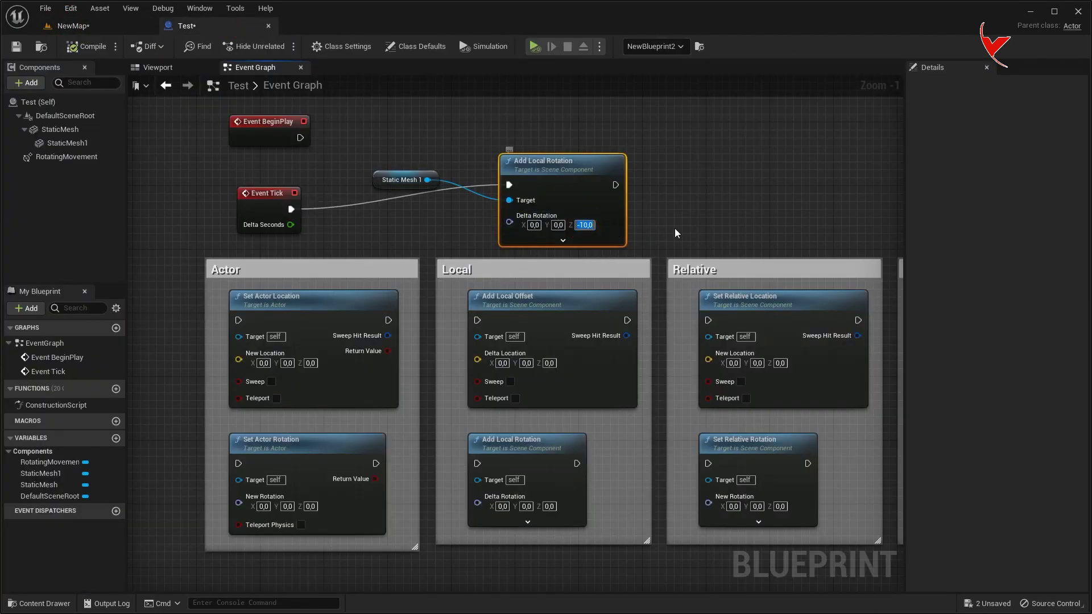
{"action": "left_click", "coordinate": [73, 25]}
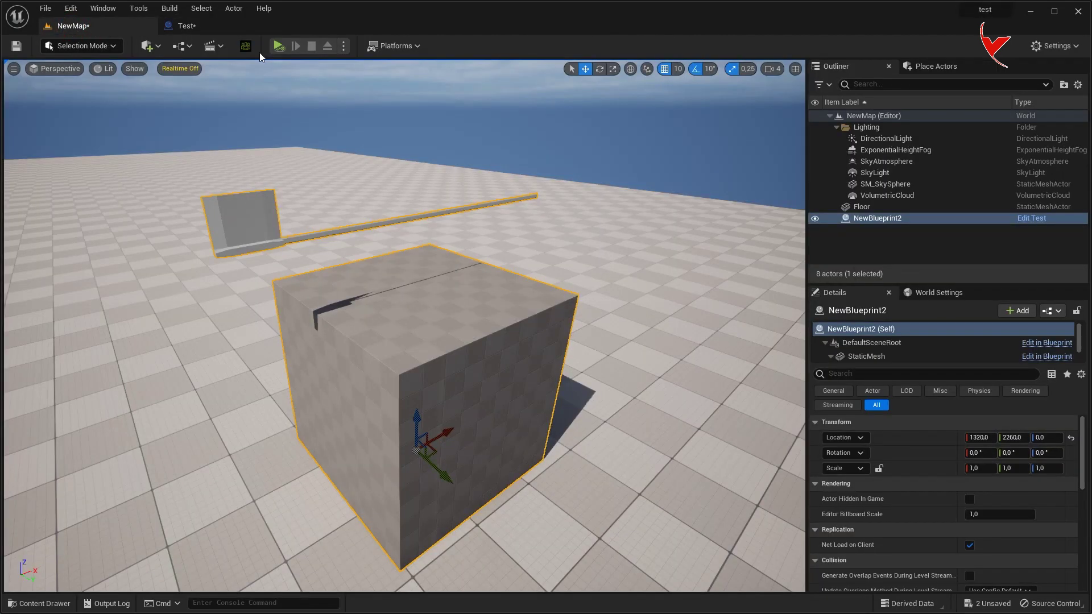
{"action": "left_click", "coordinate": [274, 48]}
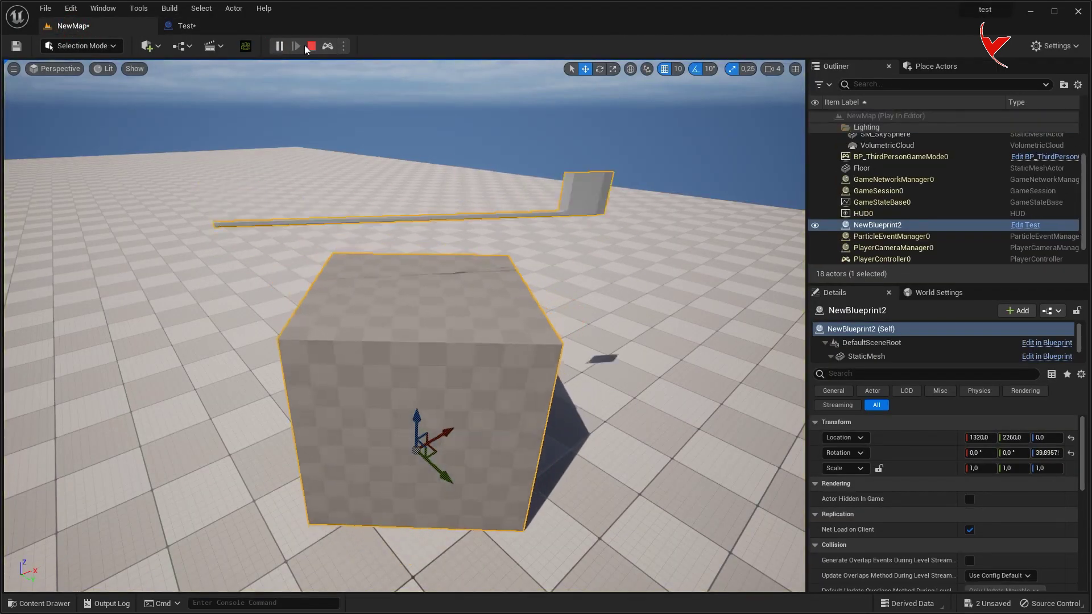
{"action": "left_click", "coordinate": [313, 46]}
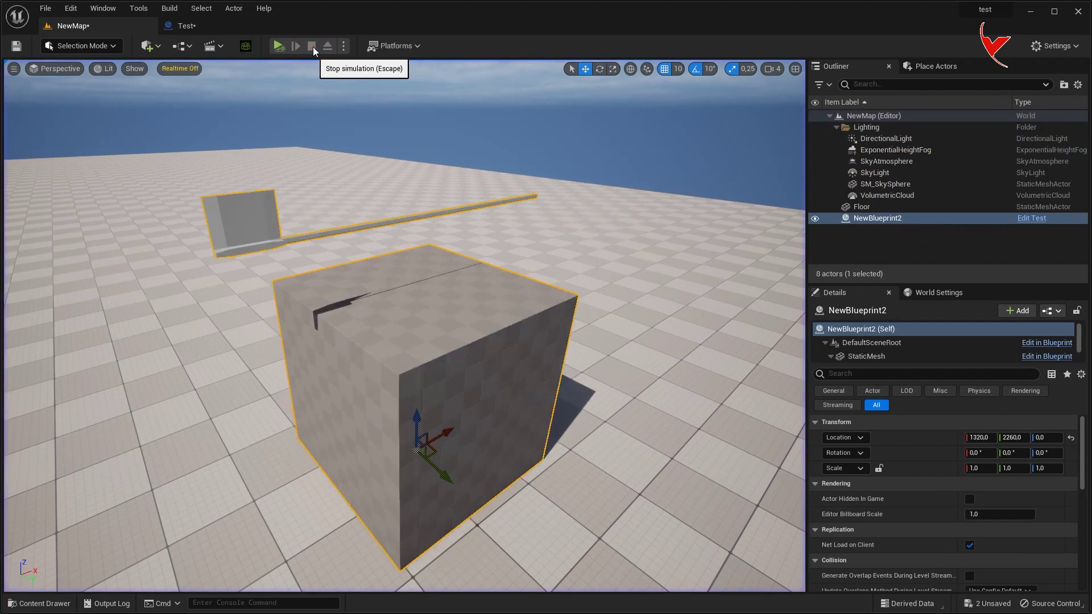
{"action": "left_click", "coordinate": [185, 25]}
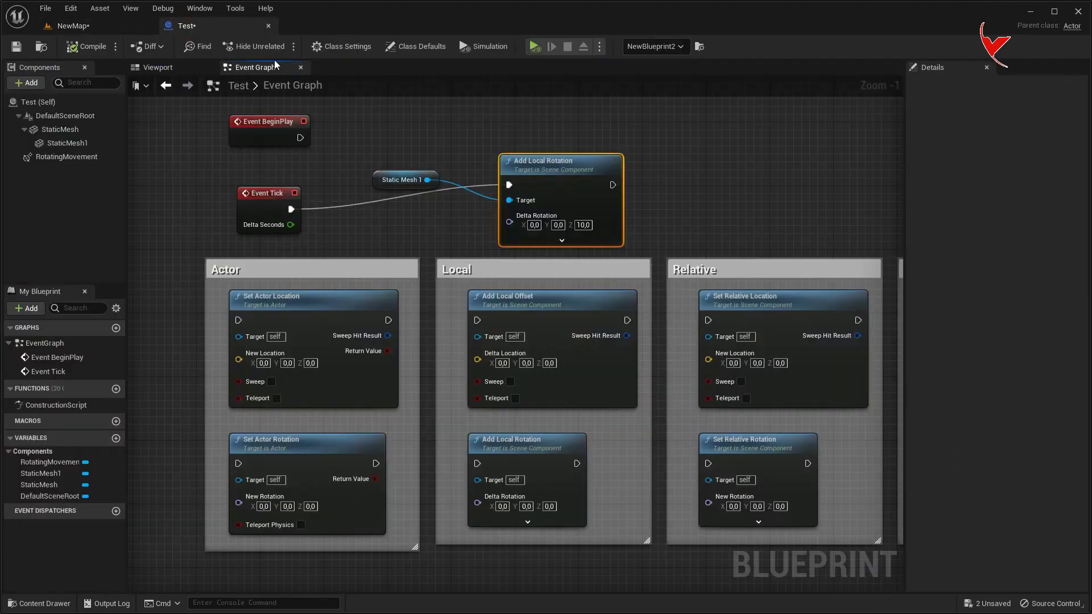
- Duplicate Set Relative Rotation and wire it to Event Tick and Static Mesh 1
{"action": "right_click_drag", "start_coordinate": [699, 301], "coordinate": [620, 272]}
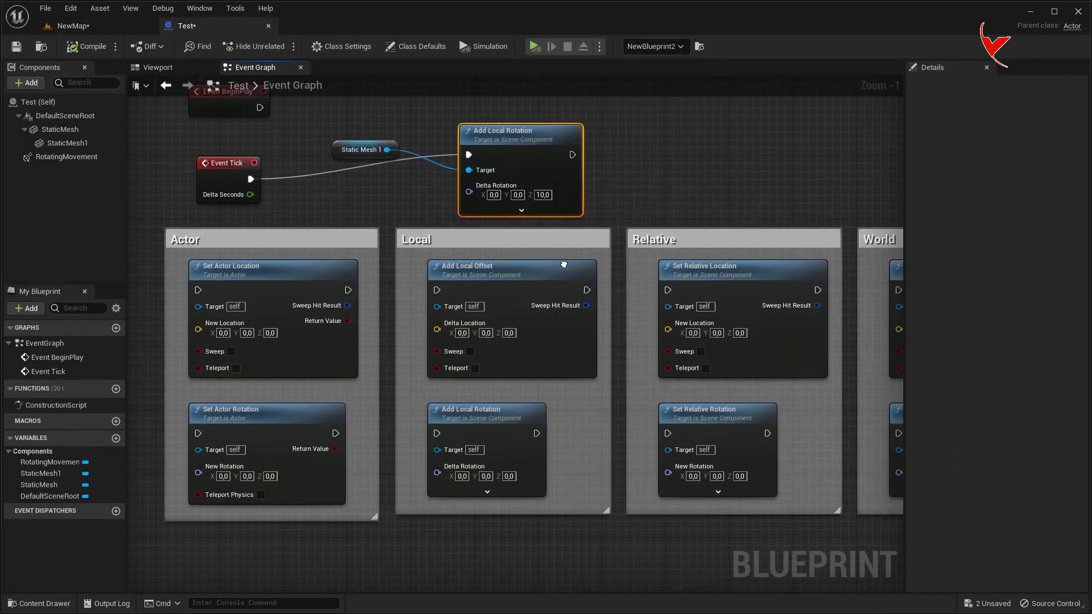
{"action": "left_click", "coordinate": [683, 415]}
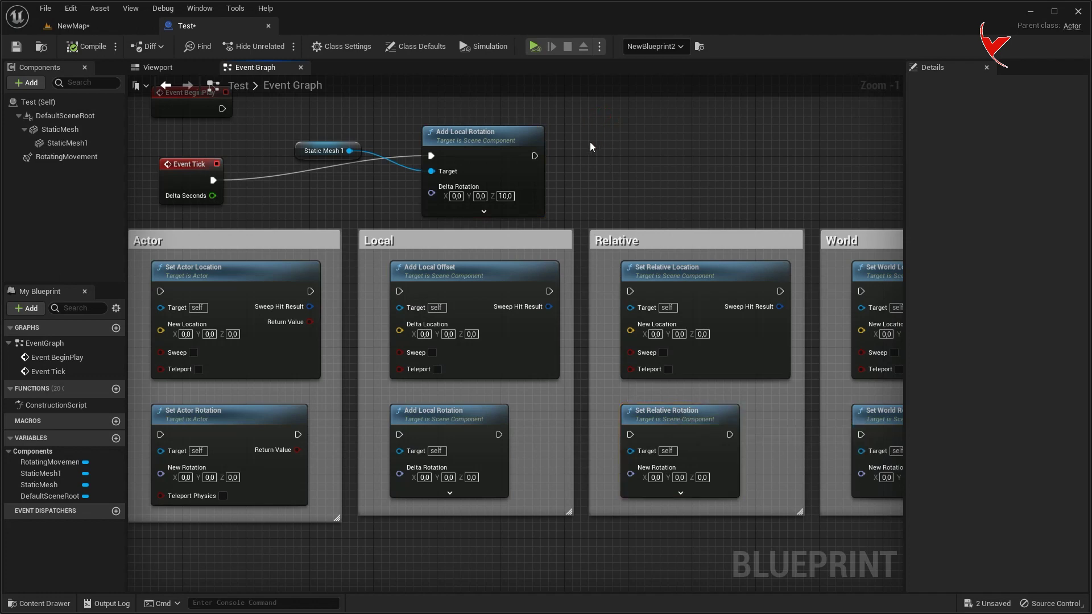
{"action": "key", "text": "ctrl+v"}
{"action": "left_click_drag", "start_coordinate": [429, 156], "coordinate": [572, 182], "text": "ctrl"}
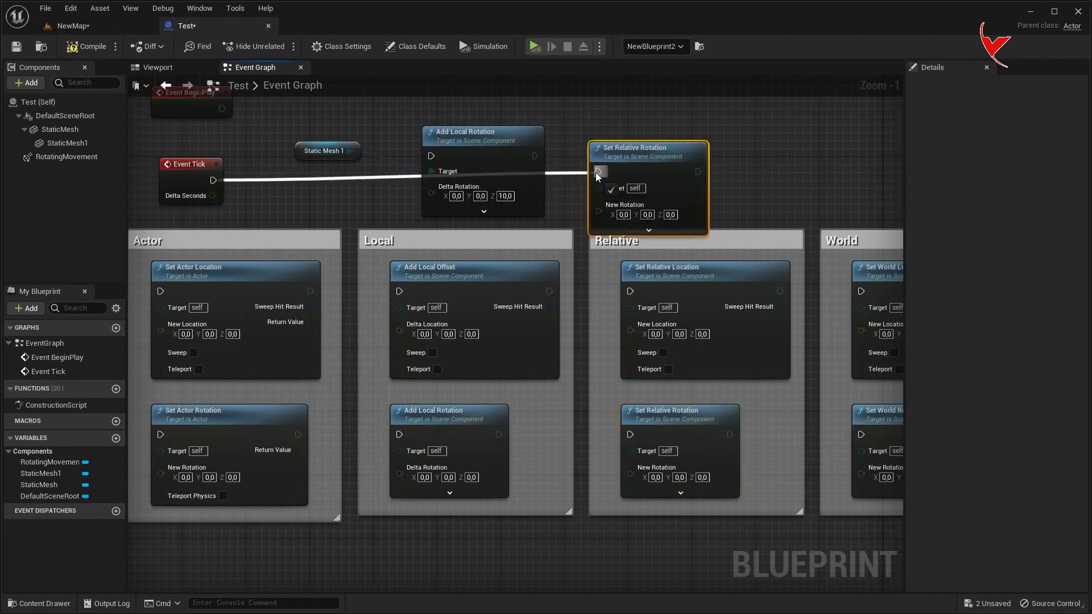
{"action": "mouse_move", "coordinate": [349, 151]}
{"action": "left_mouse_down"}
{"action": "mouse_move", "coordinate": [598, 188]}
{"action": "mouse_move", "coordinate": [619, 122]}
{"action": "left_mouse_up"}
- Set the relative rotation Z to 10 and test it in NewMap
{"action": "left_click", "coordinate": [646, 171]}
{"action": "type", "text": "10"}
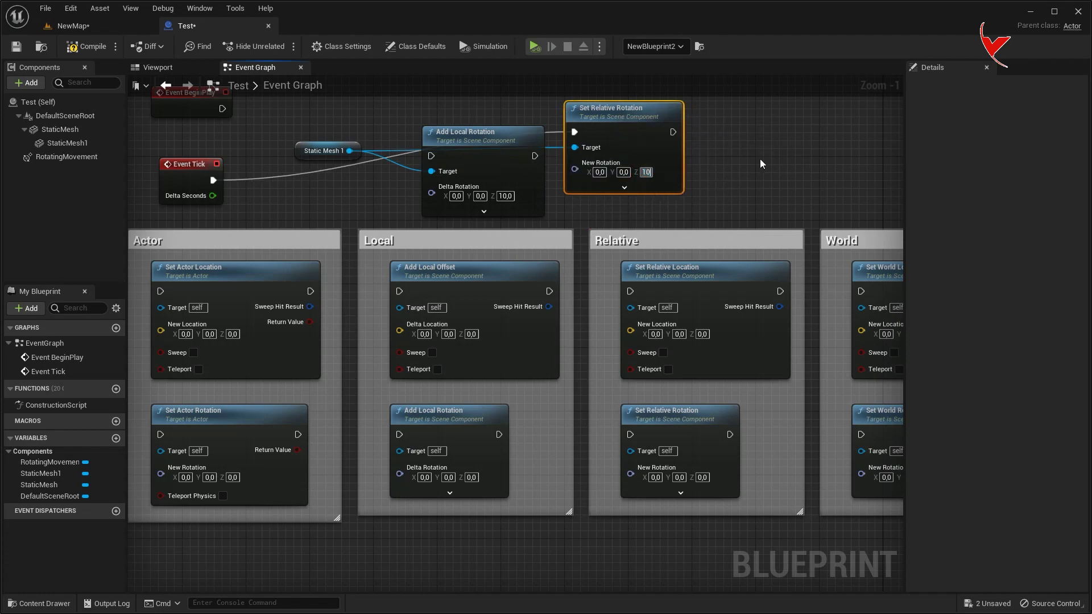
{"action": "key", "text": "Return"}
{"action": "left_click", "coordinate": [116, 26]}
{"action": "left_click", "coordinate": [279, 46]}
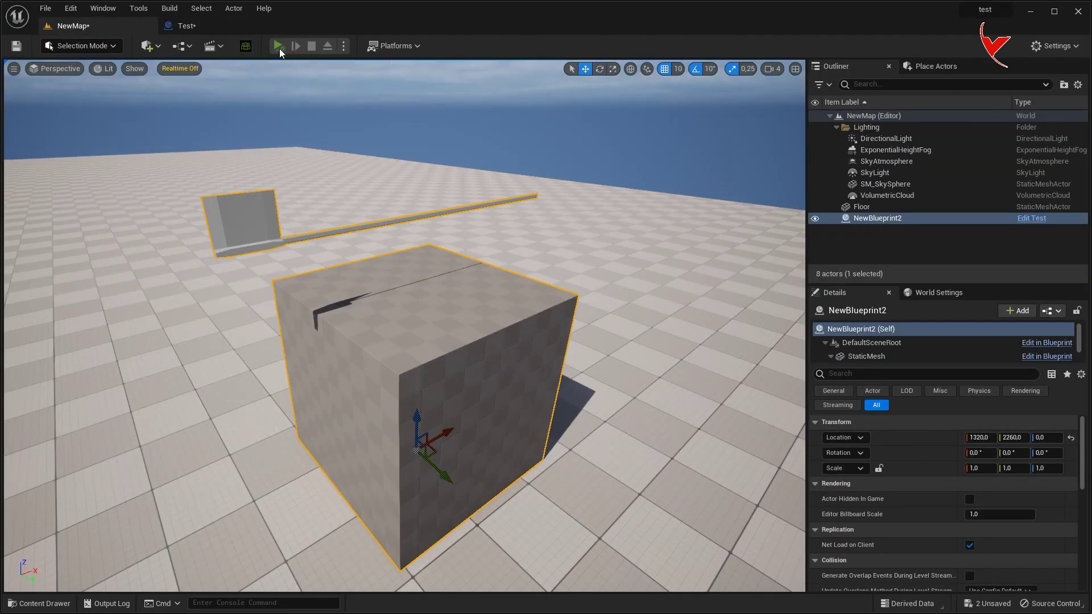
{"action": "left_click", "coordinate": [312, 45]}
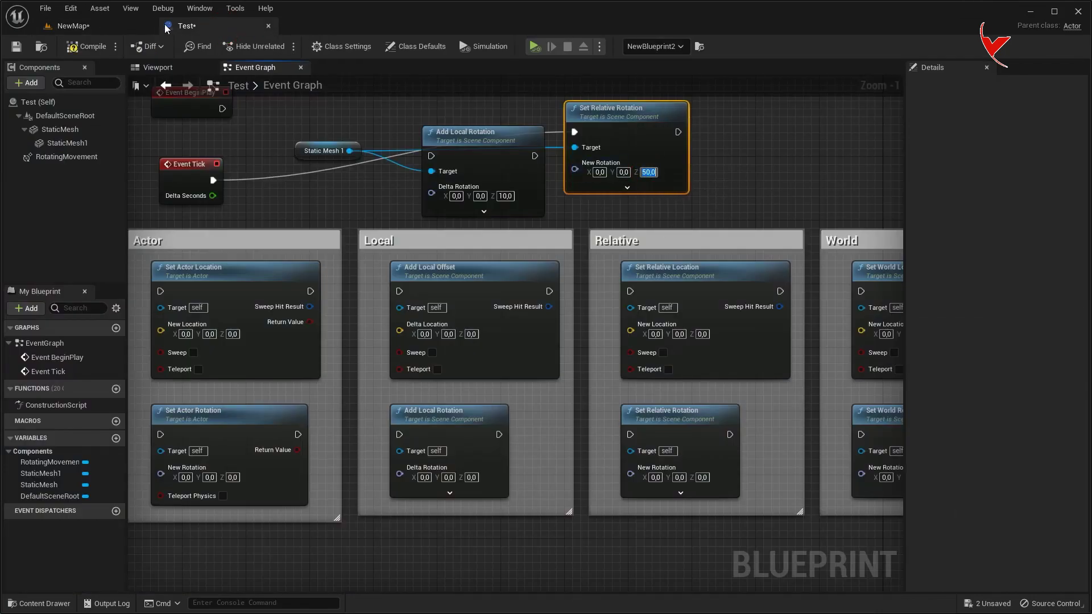
- Play NewMap with rotation Z 50, then test Set World Location at Z 300
{"action": "left_click", "coordinate": [137, 25]}
{"action": "left_click", "coordinate": [280, 46]}
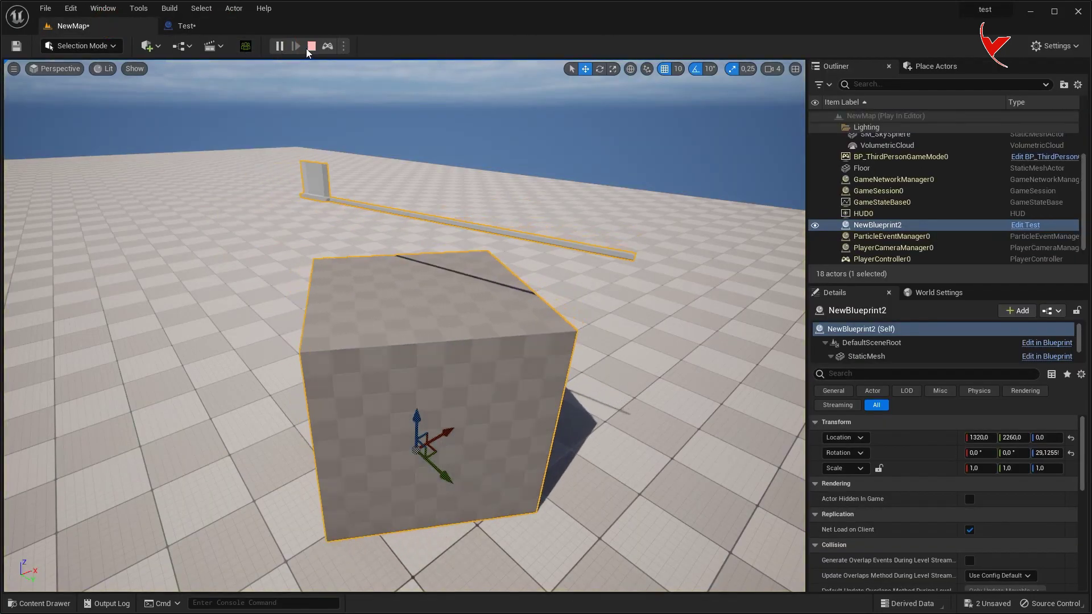
{"action": "left_click", "coordinate": [311, 46]}
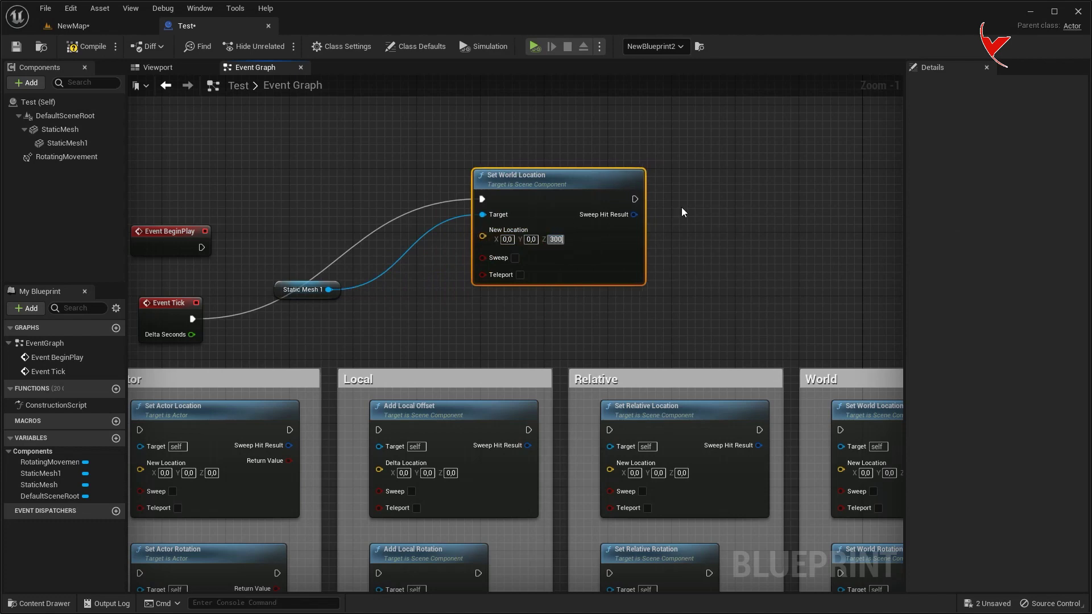
{"action": "key", "text": "alt+p"}
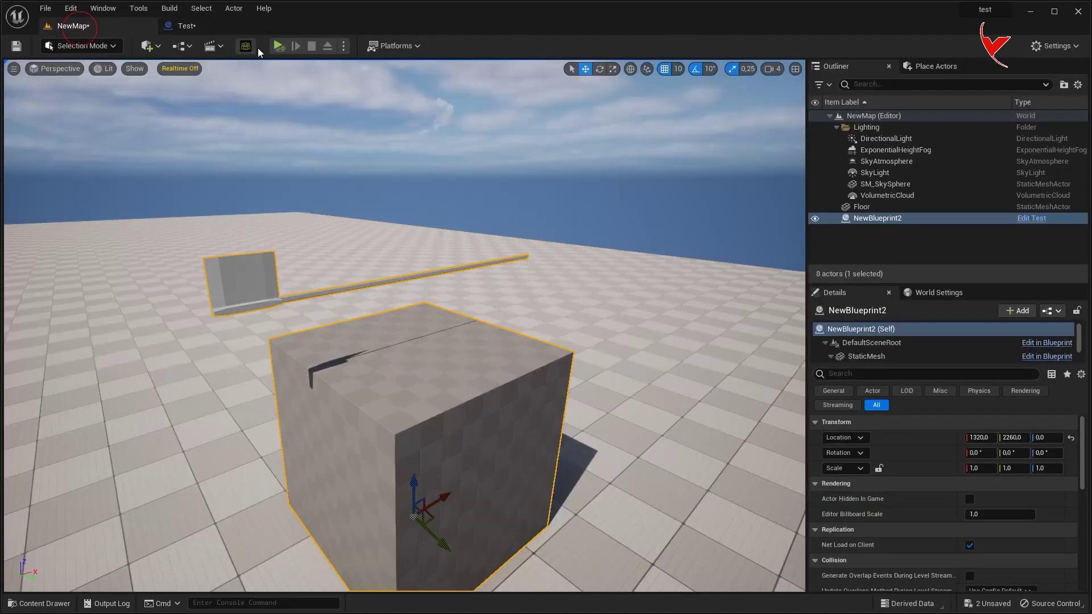